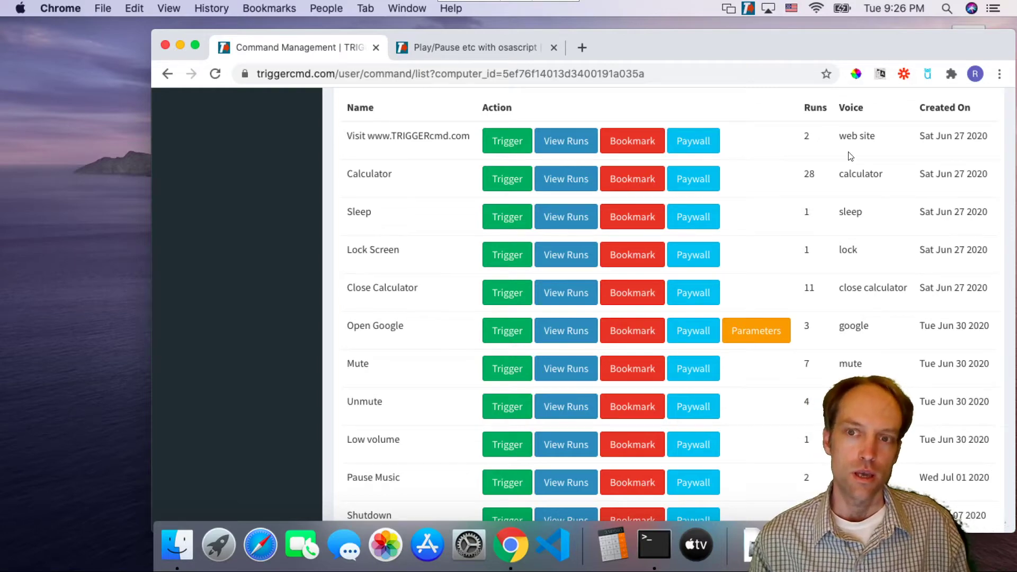
Open the 'Play/Pause etc with osascript' forum thread and highlight 'final cut', 'photoshop' and the Mac phrase
left_click(543, 42)
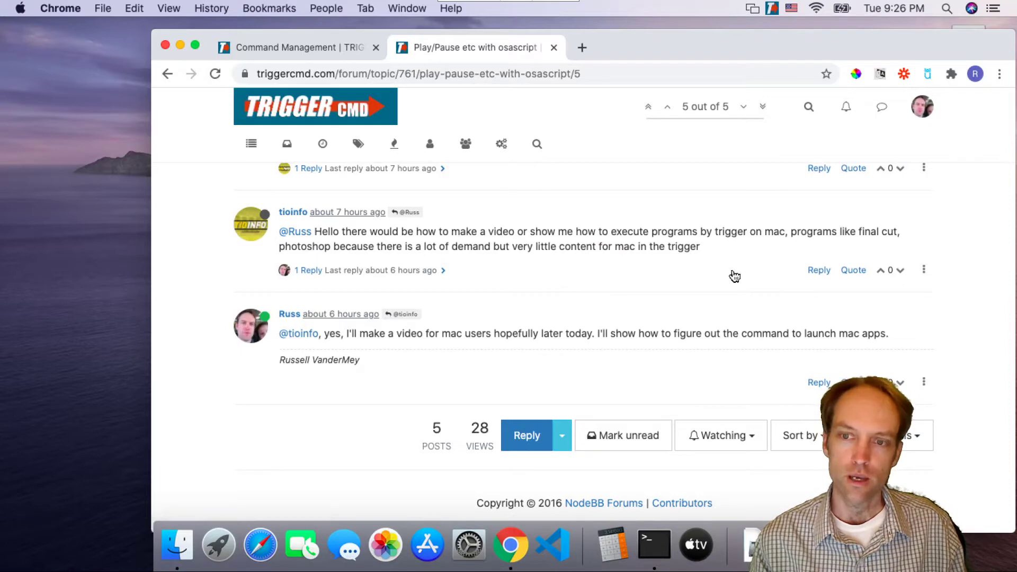
left_click_drag(857, 233, 895, 234)
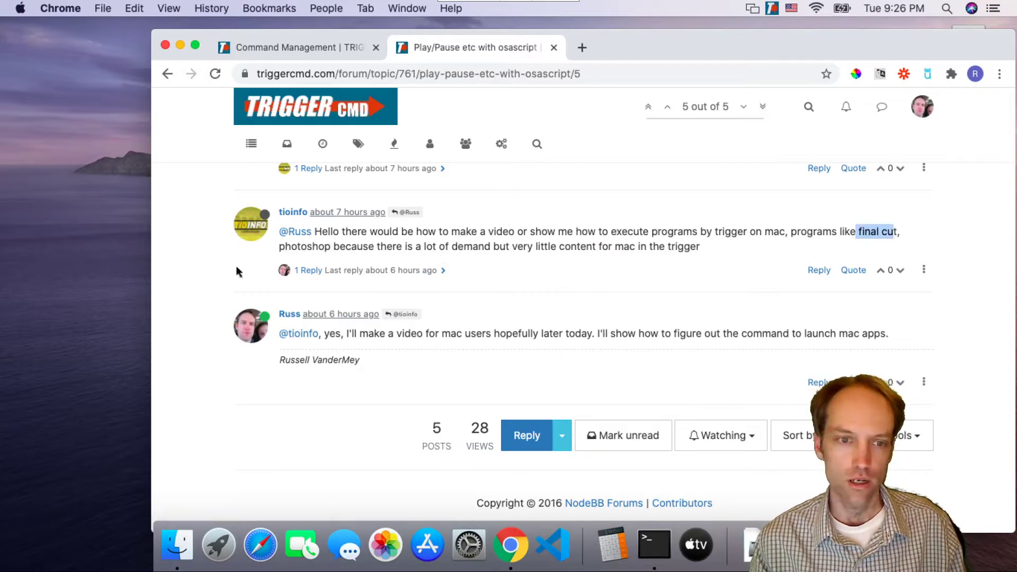
left_click_drag(284, 248, 345, 248)
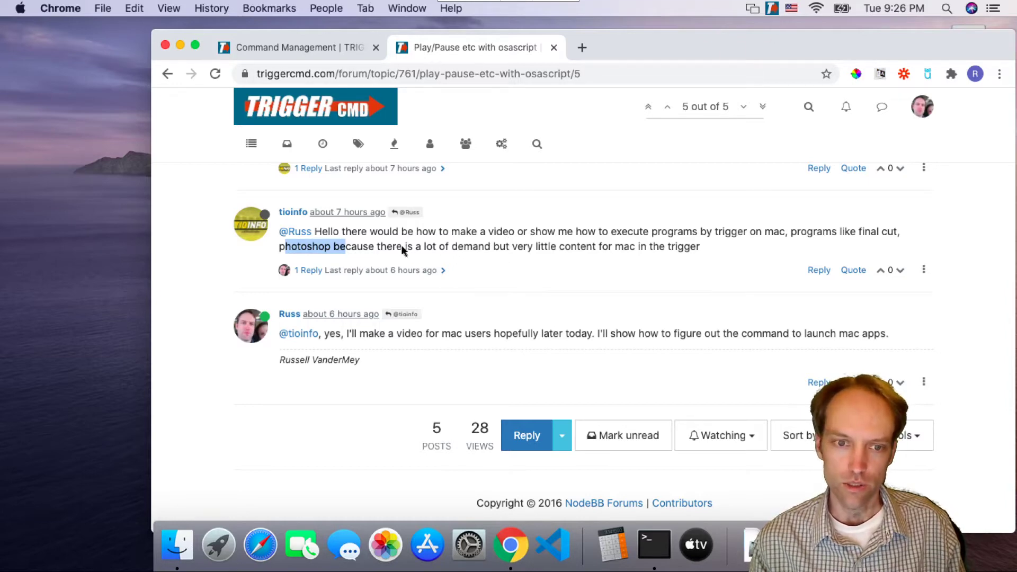
left_click_drag(610, 246, 687, 246)
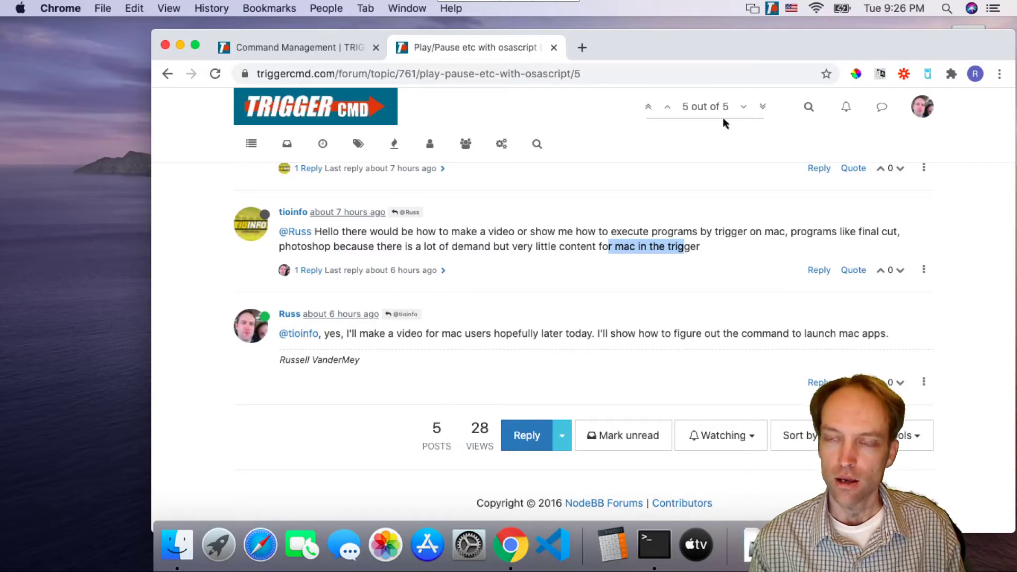
Launch the GUI Command Editor from the TRIGGERcmd menu-bar icon
left_click(772, 8)
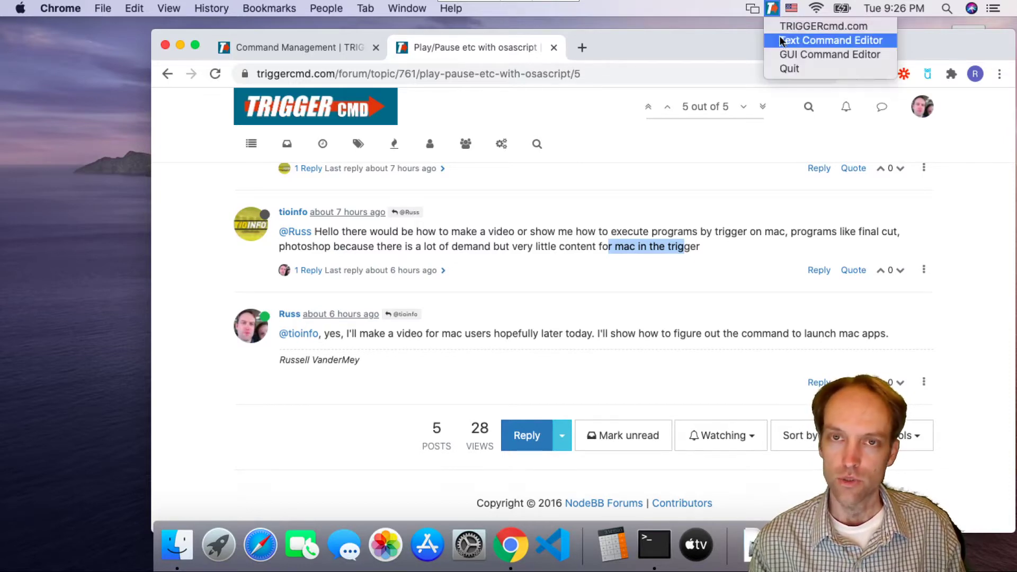
left_click(804, 53)
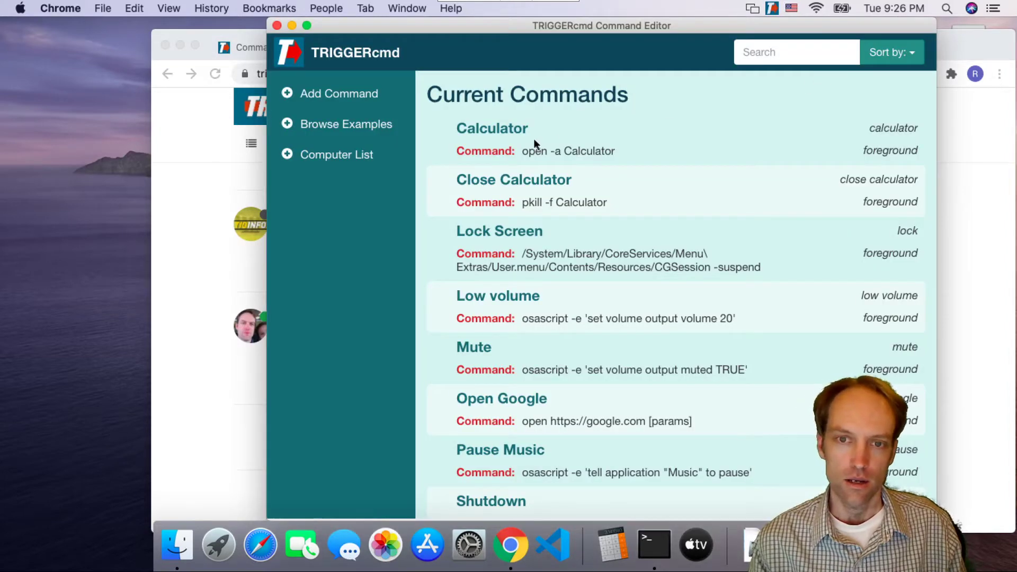
mouse_move(488, 194)
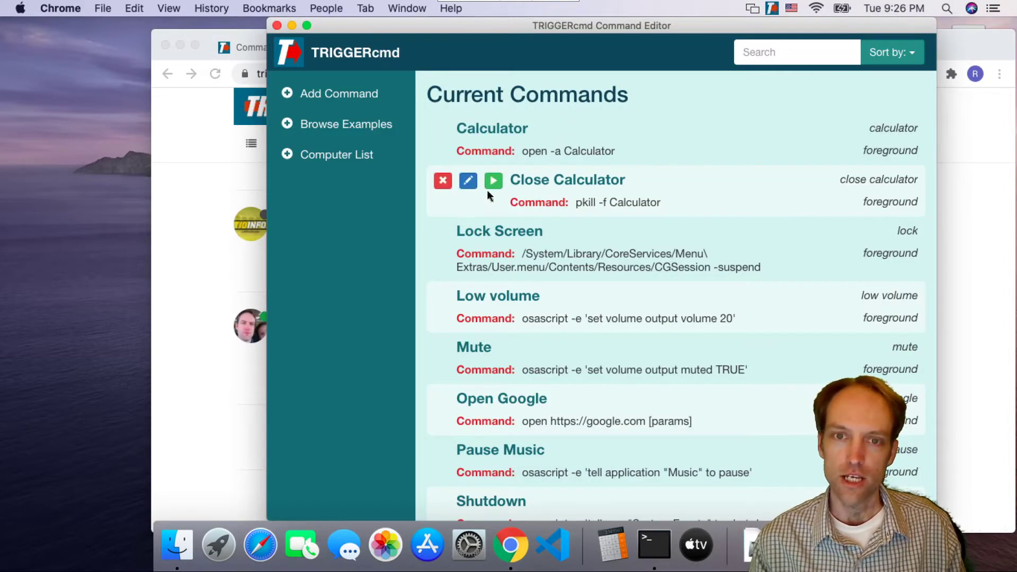
Trigger the Calculator command from the Command Management web page, then close Calculator
left_click(163, 209)
left_click(252, 50)
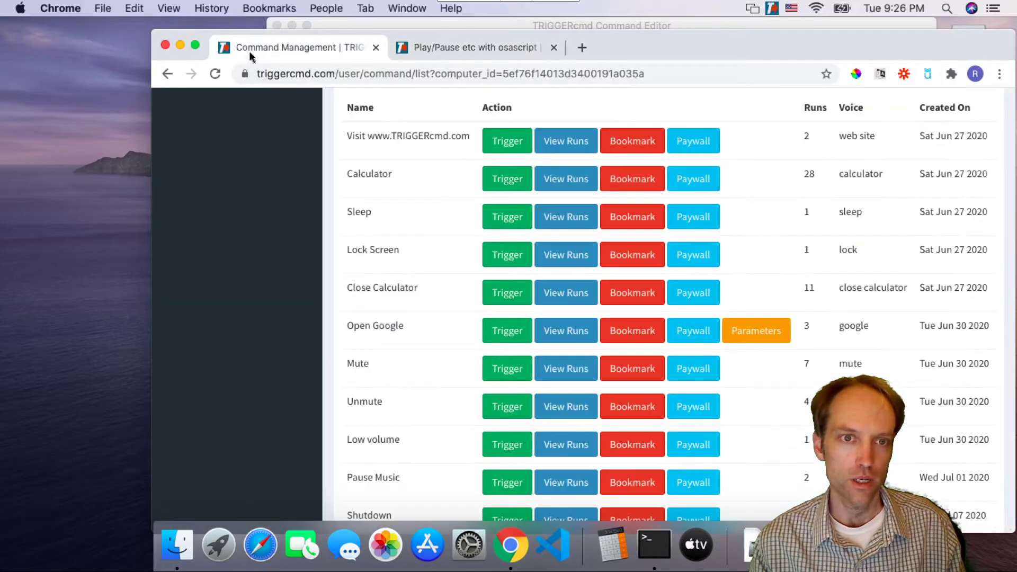
left_click(500, 179)
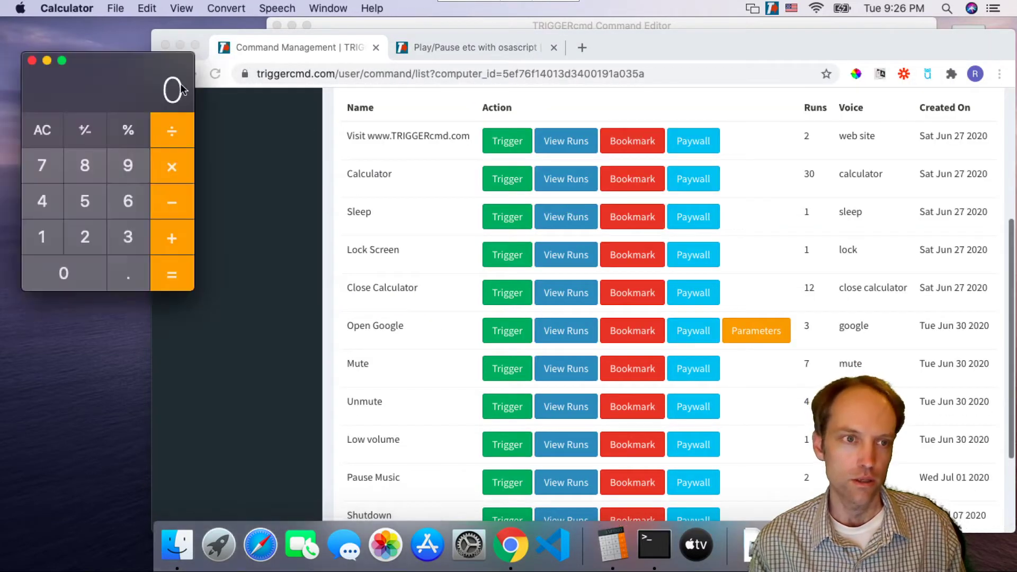
left_click(32, 61)
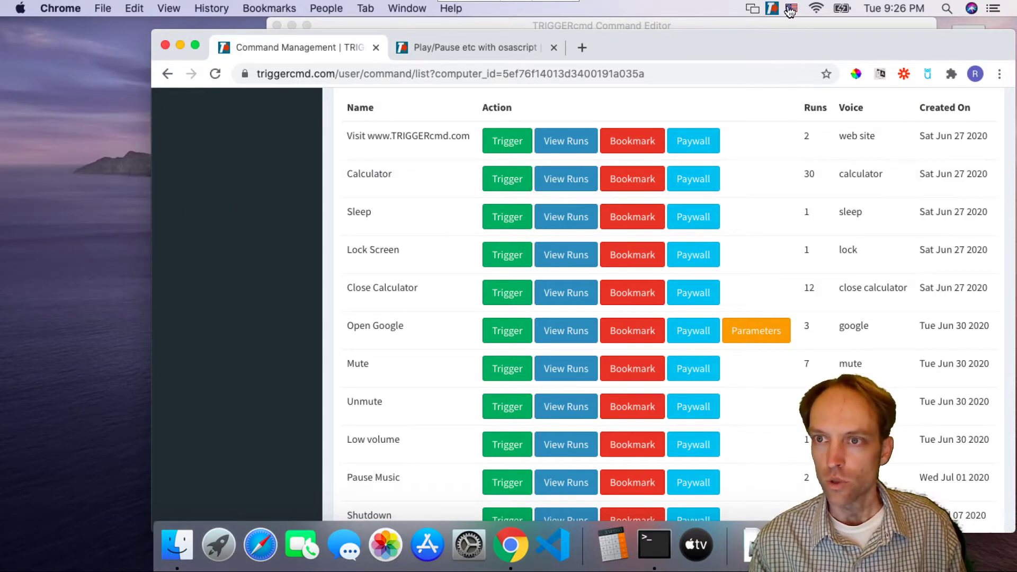
left_click(773, 8)
View the Calculator command's 'open -a Calculator' text in its edit dialog, then open Terminal
left_click(798, 56)
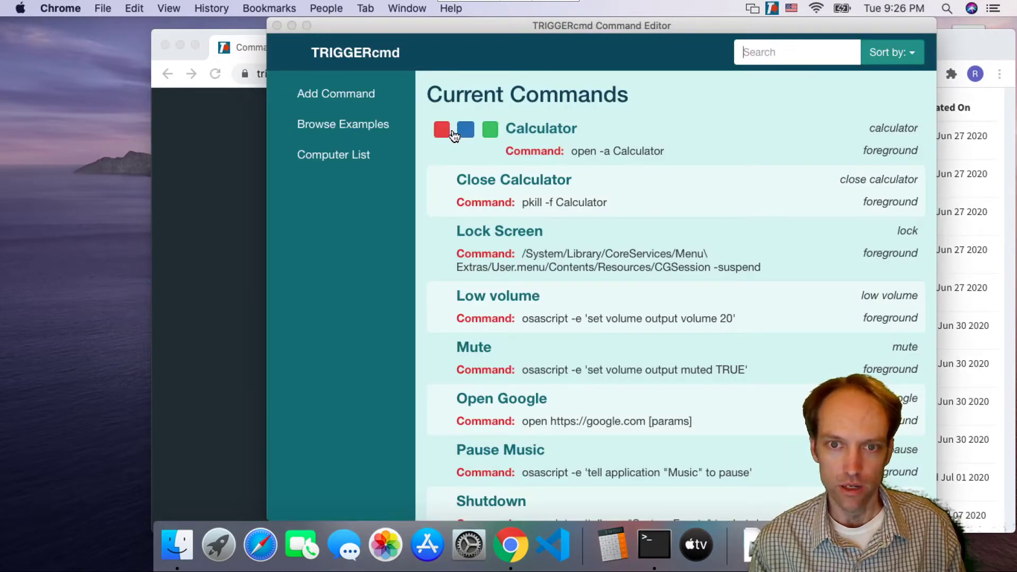
left_click(474, 131)
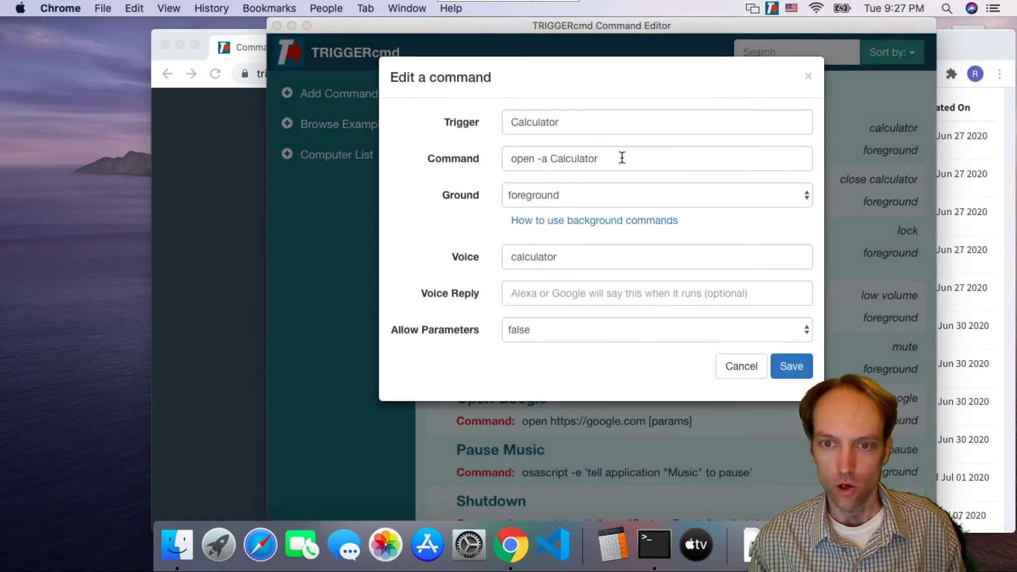
left_click_drag(605, 159, 491, 157)
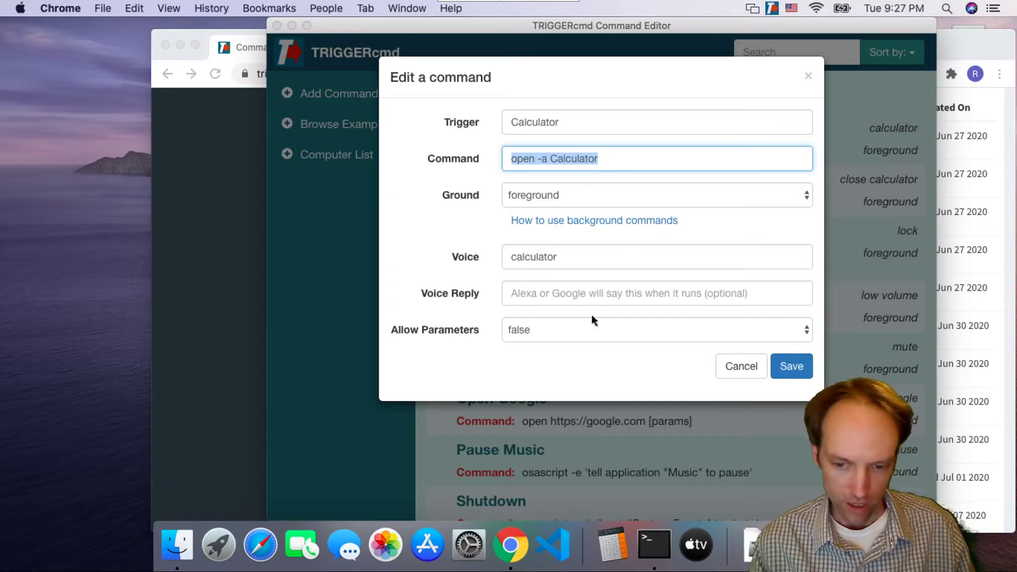
left_click(654, 544)
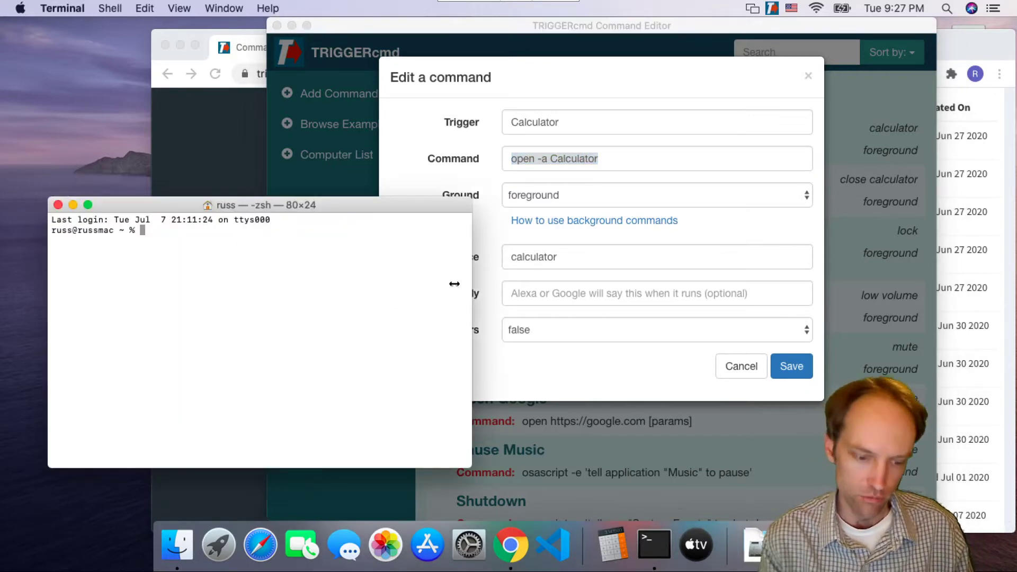
Start typing 'open -a' in Terminal and browse the installed app names
type("open -a")
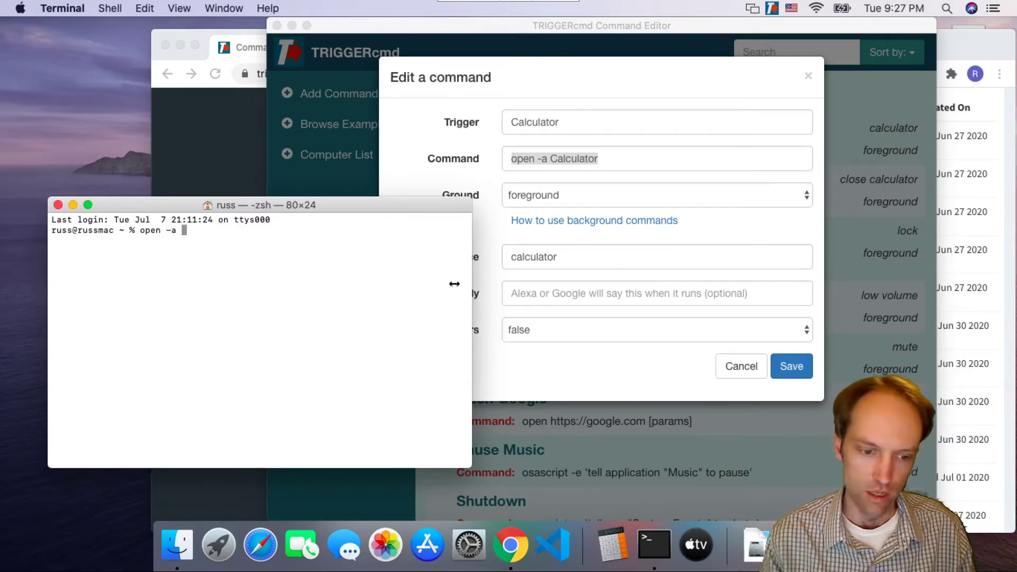
left_click(219, 546)
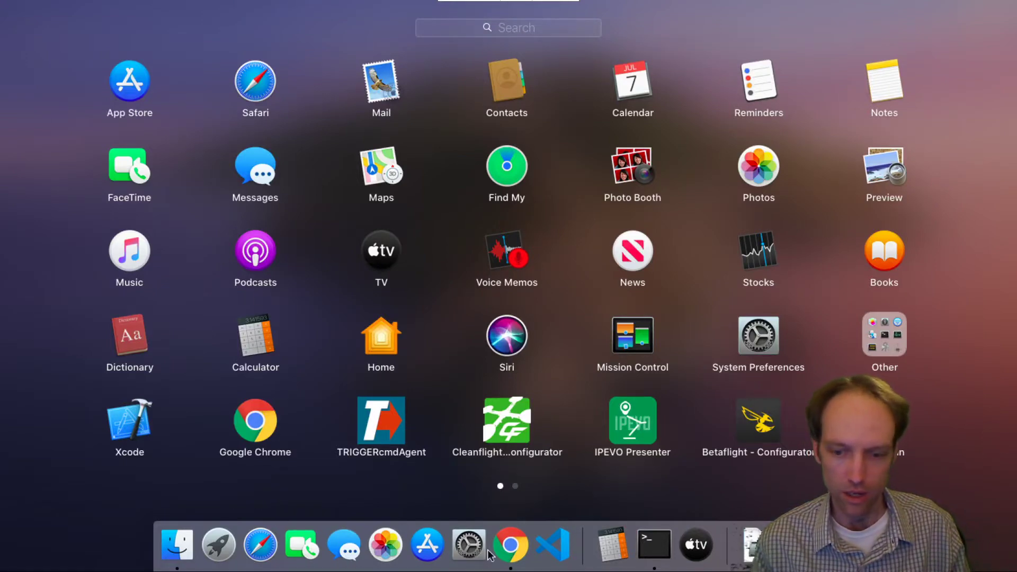
left_click(656, 546)
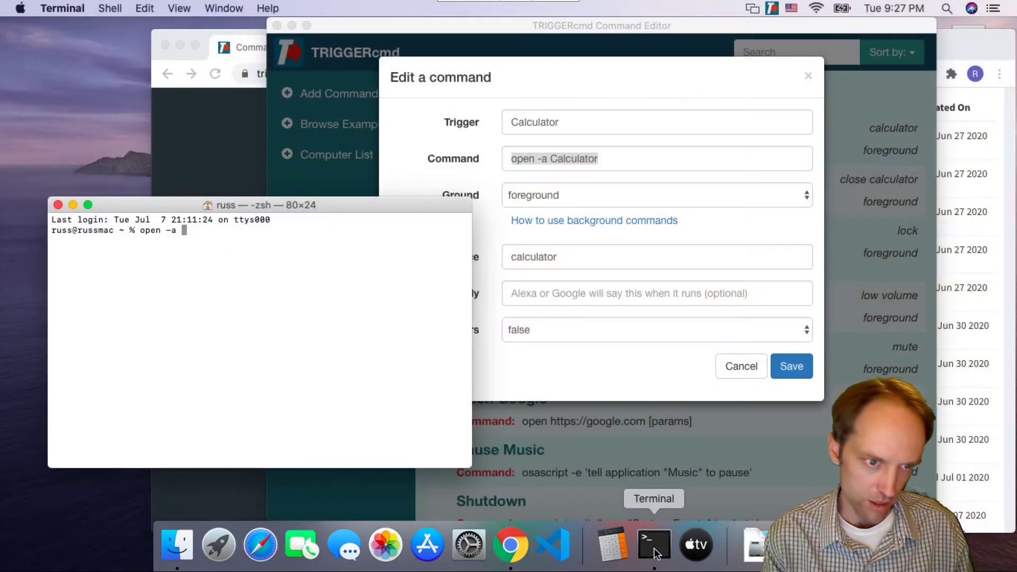
Run 'open -a tv' to launch the TV app, then quit TV
type("open -a tv")
key("Return")
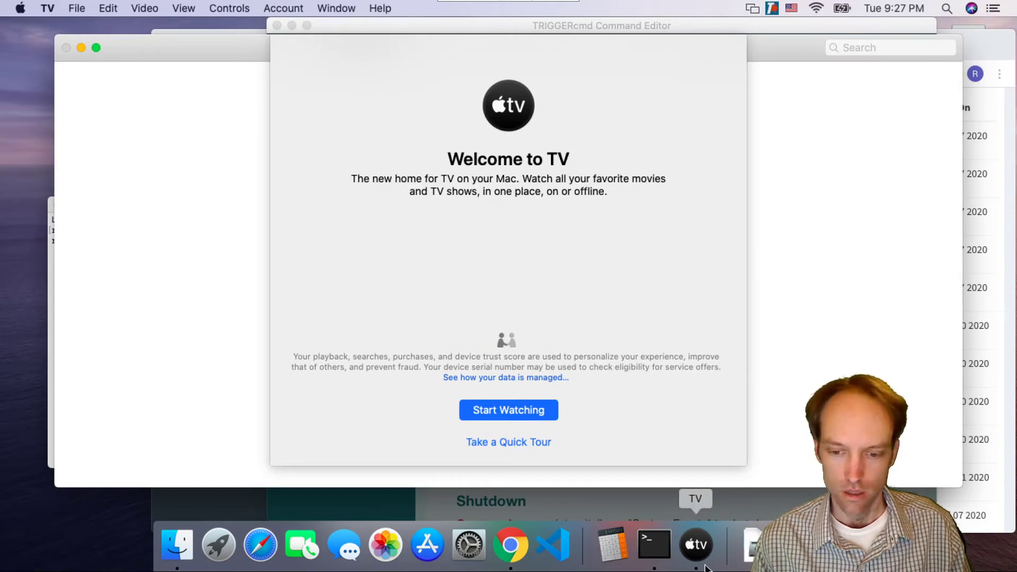
left_click(655, 545)
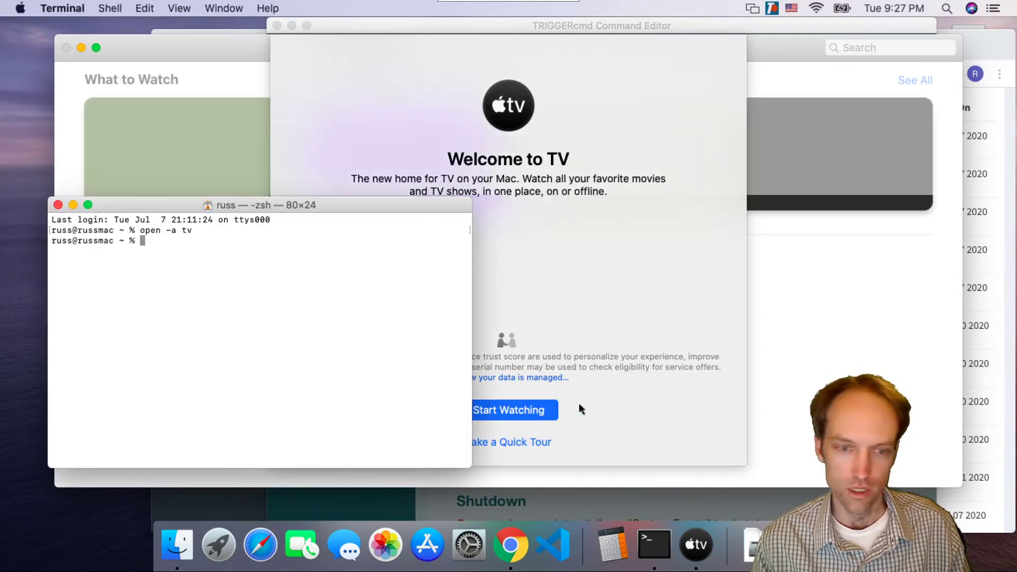
left_click(284, 95)
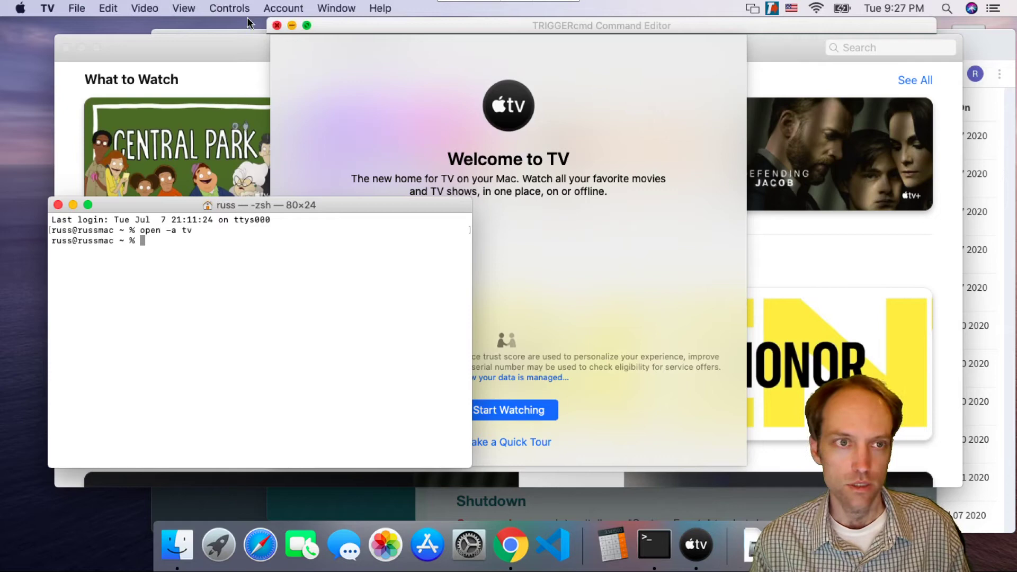
left_click(47, 9)
left_click(72, 146)
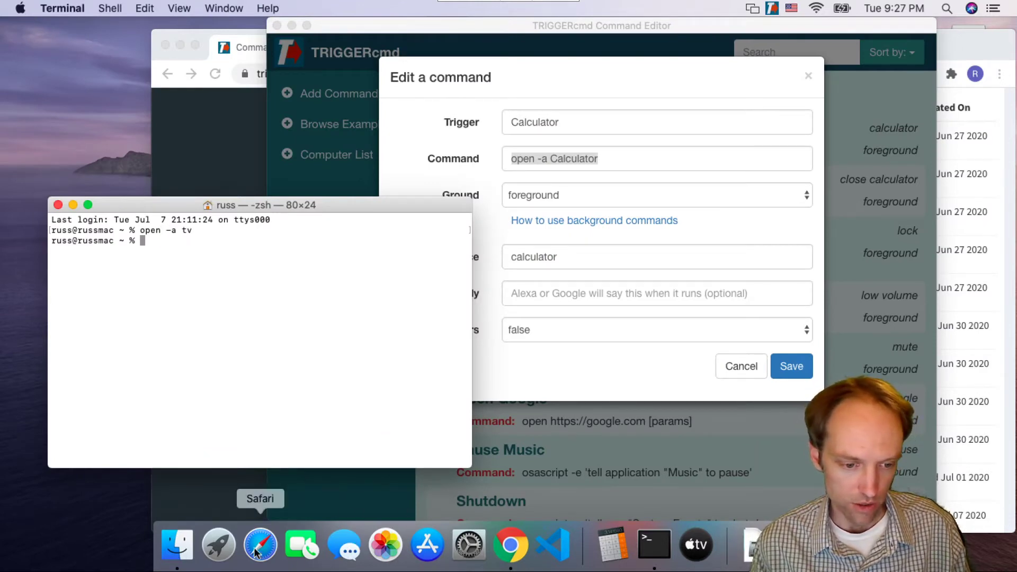
Locate Mission Control in Finder's Applications folder, then return to Terminal
left_click(216, 551)
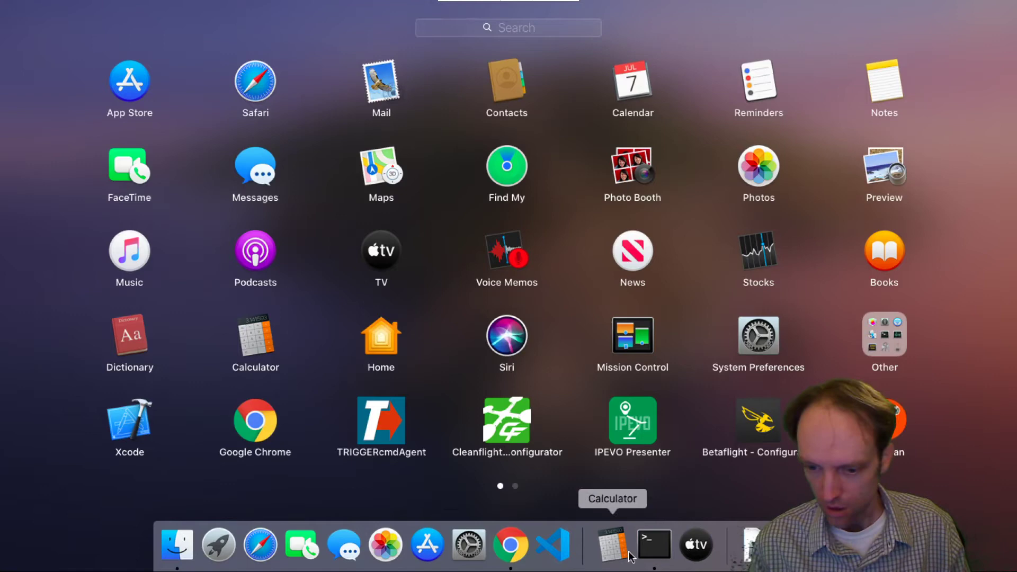
left_click(795, 545)
left_click(417, 246)
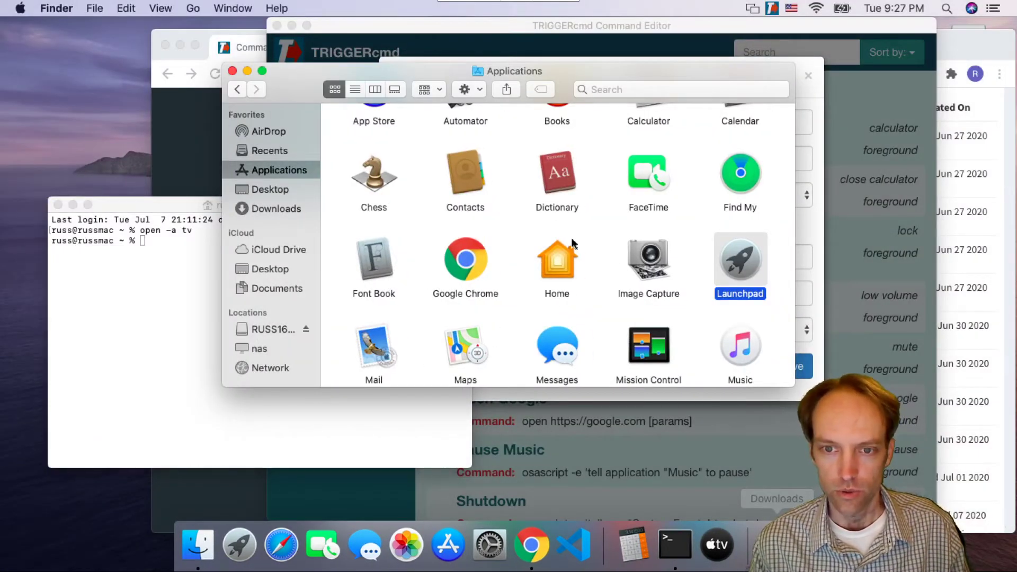
left_click(184, 323)
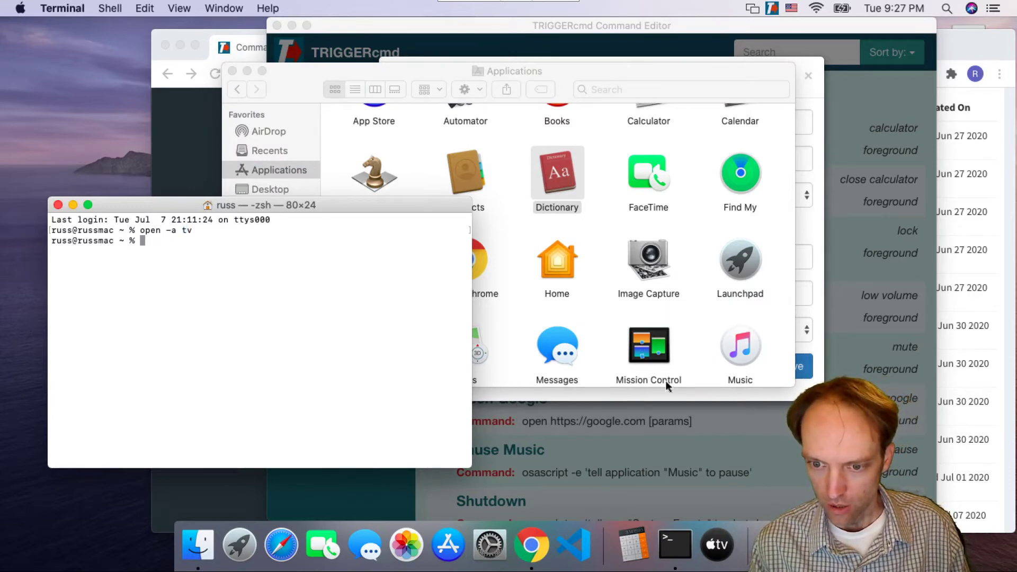
Run 'open -a "mission control"' in Terminal and confirm Mission Control opens
type("open -a \"m")
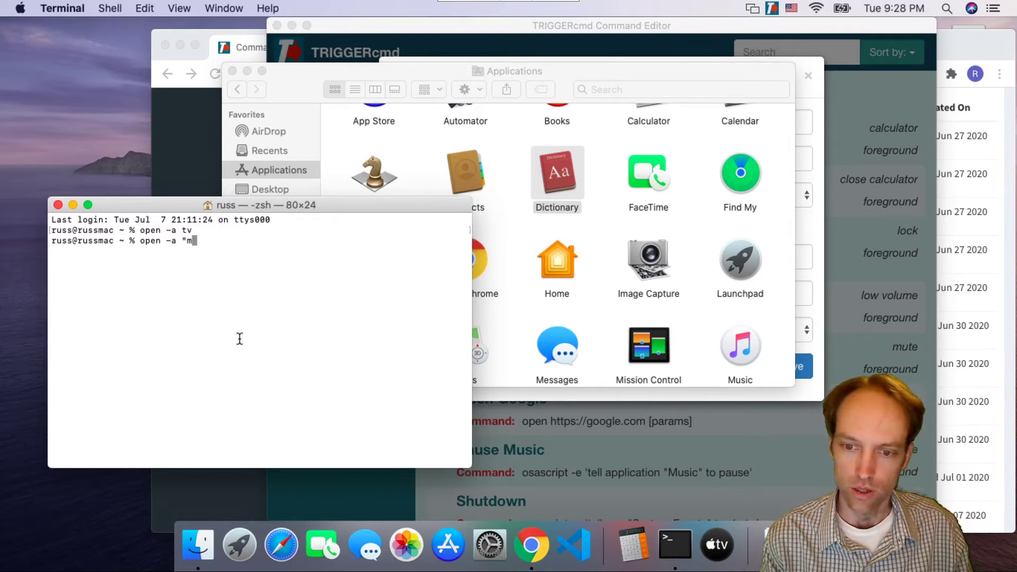
type("ission ")
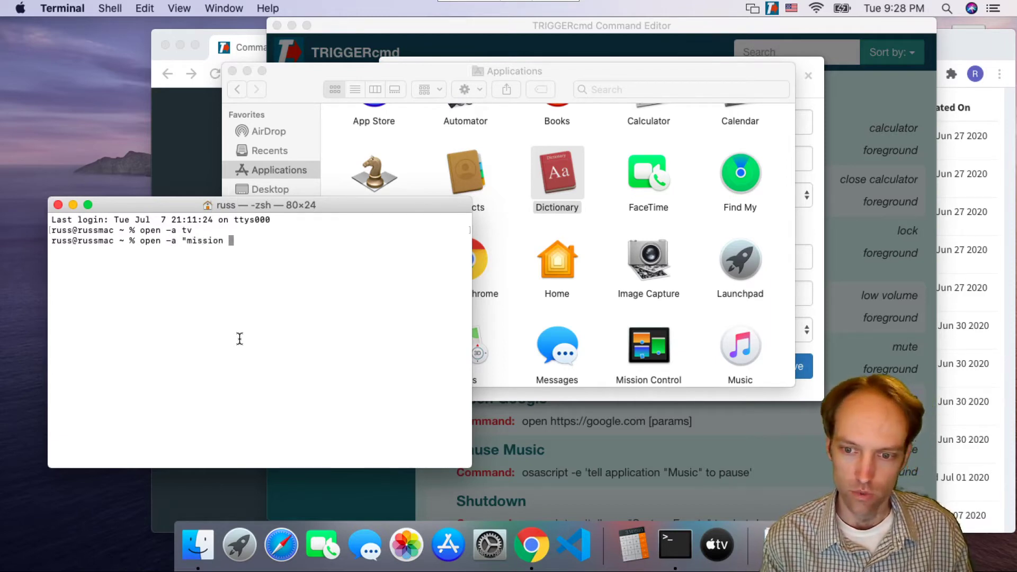
type("cont")
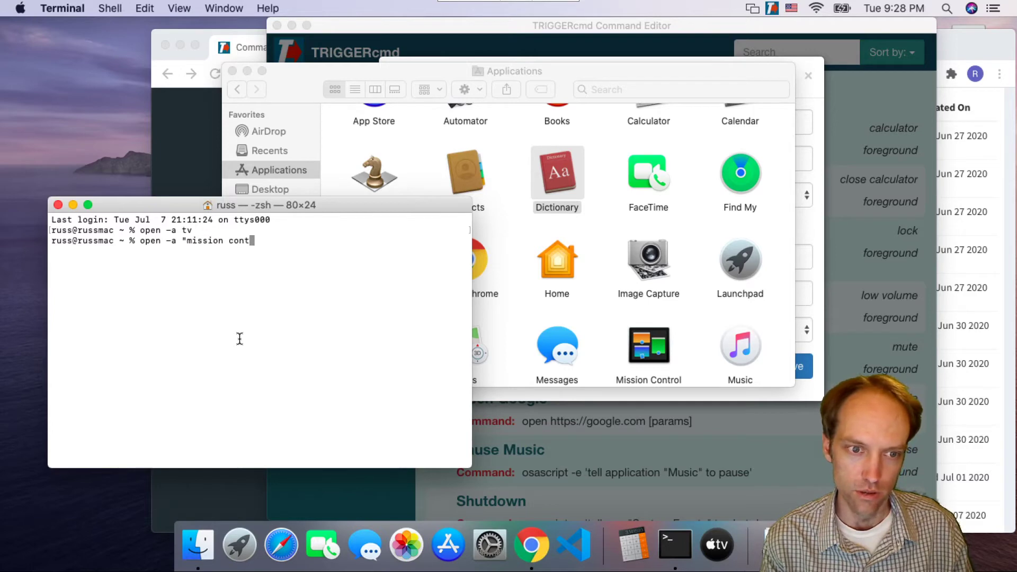
type("rol\"")
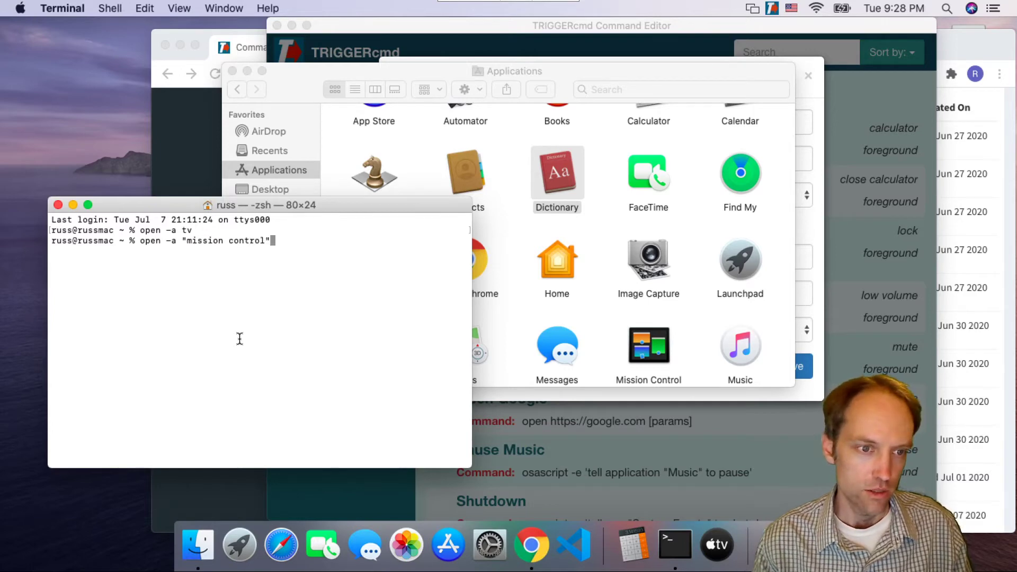
key("Return")
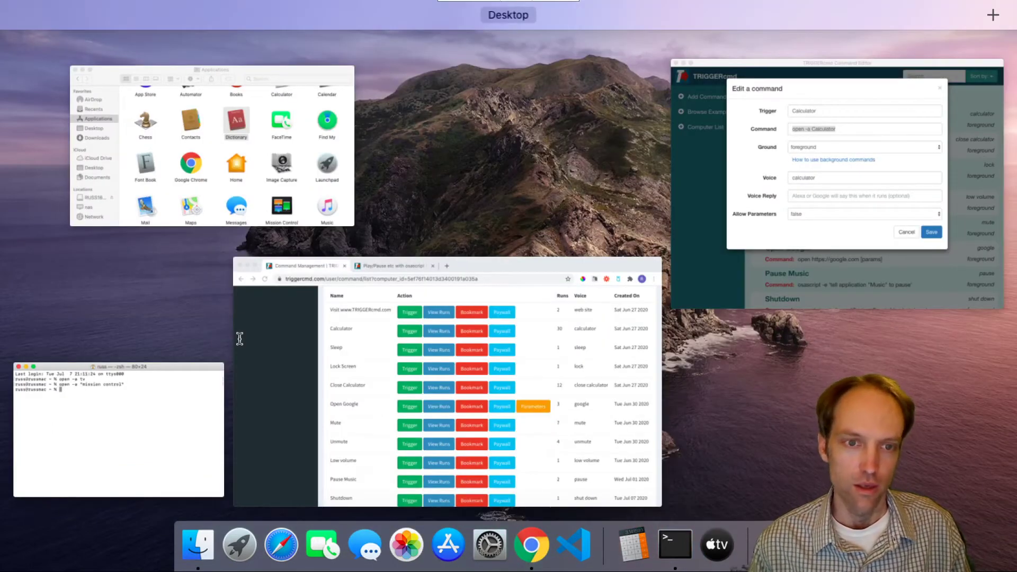
left_click(108, 407)
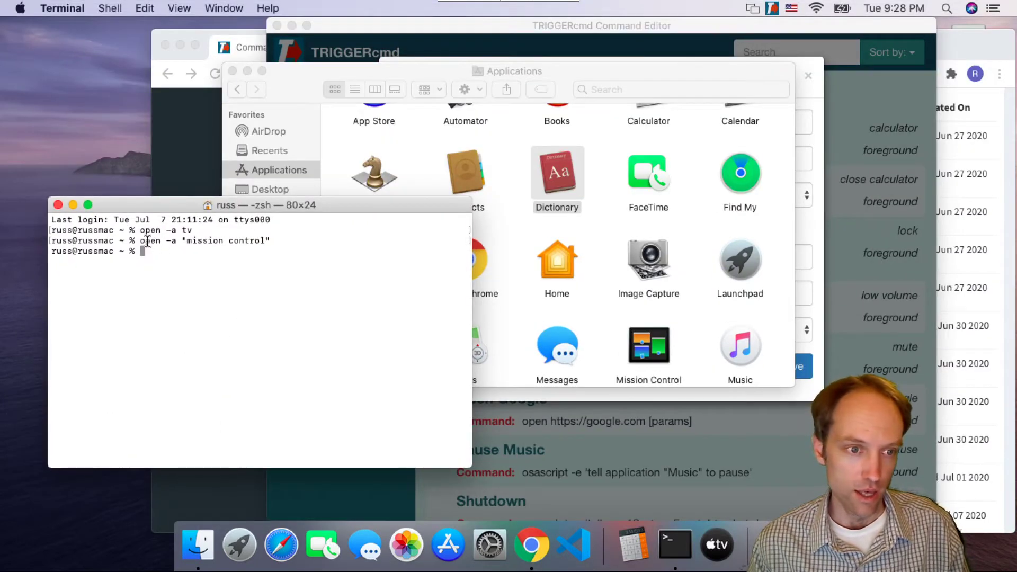
Copy the 'open -a "mission control"' command and bring up TRIGGERcmd's GUI Command Editor
left_click_drag(141, 241, 268, 240)
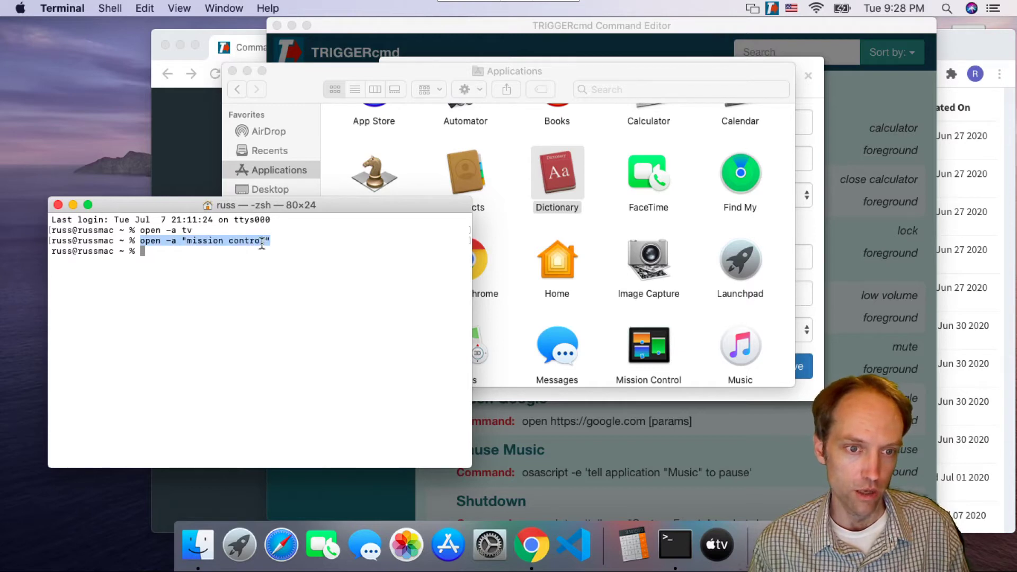
right_click(263, 244)
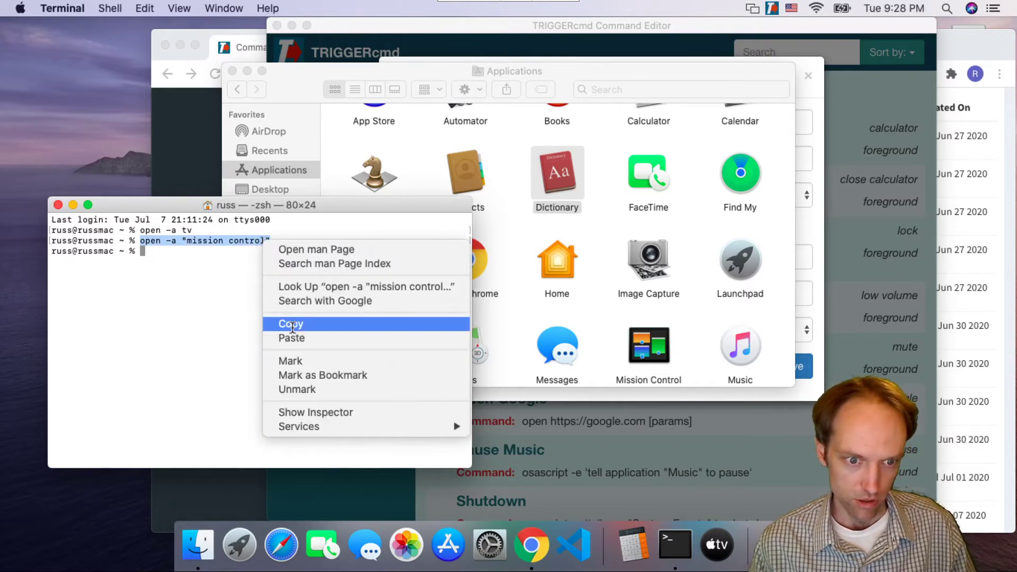
left_click(286, 325)
left_click(772, 8)
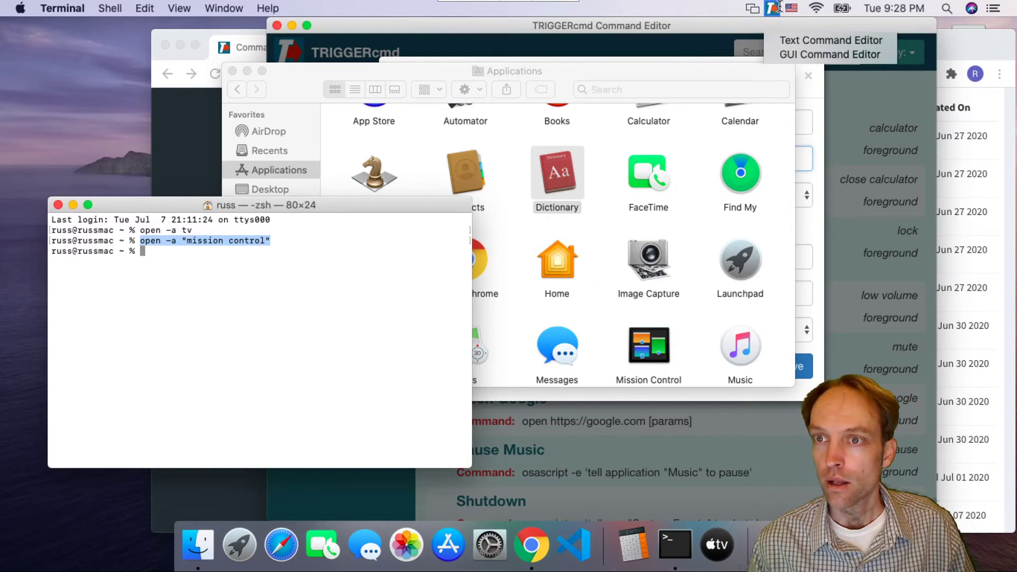
left_click(798, 58)
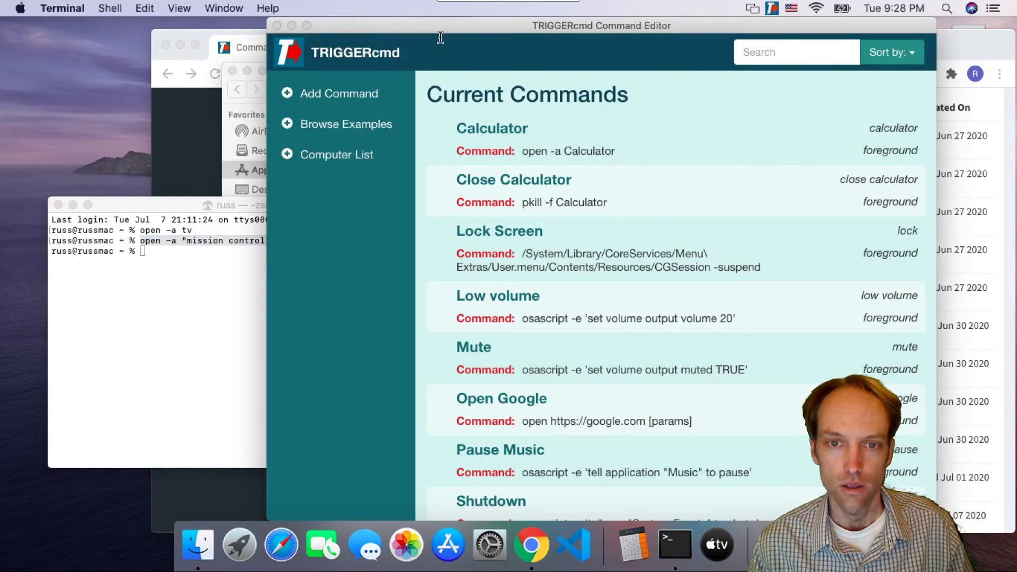
Dismiss the Calculator edit form and an empty new-command form
left_click(329, 96)
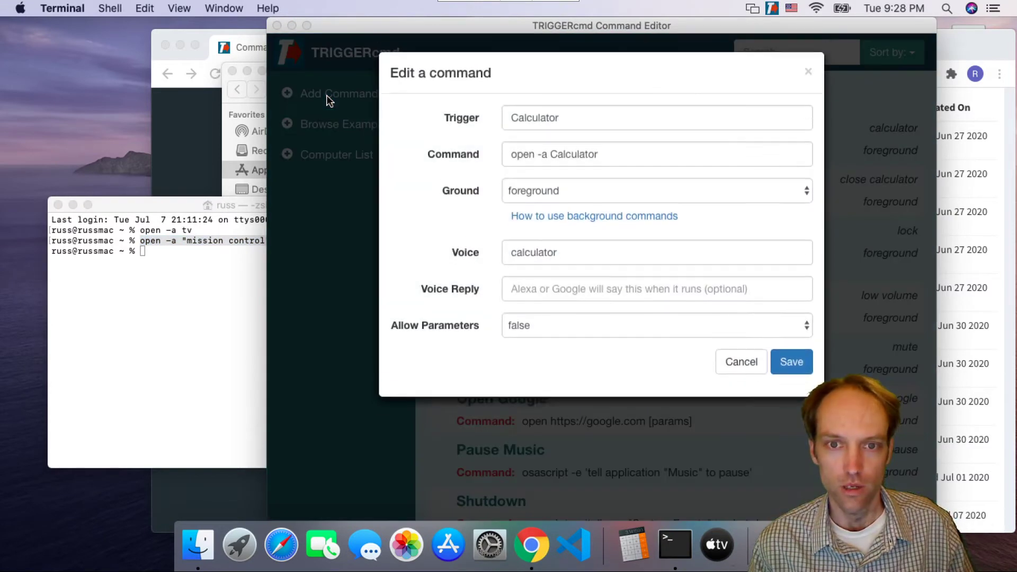
left_click_drag(615, 161, 455, 154)
left_click(723, 362)
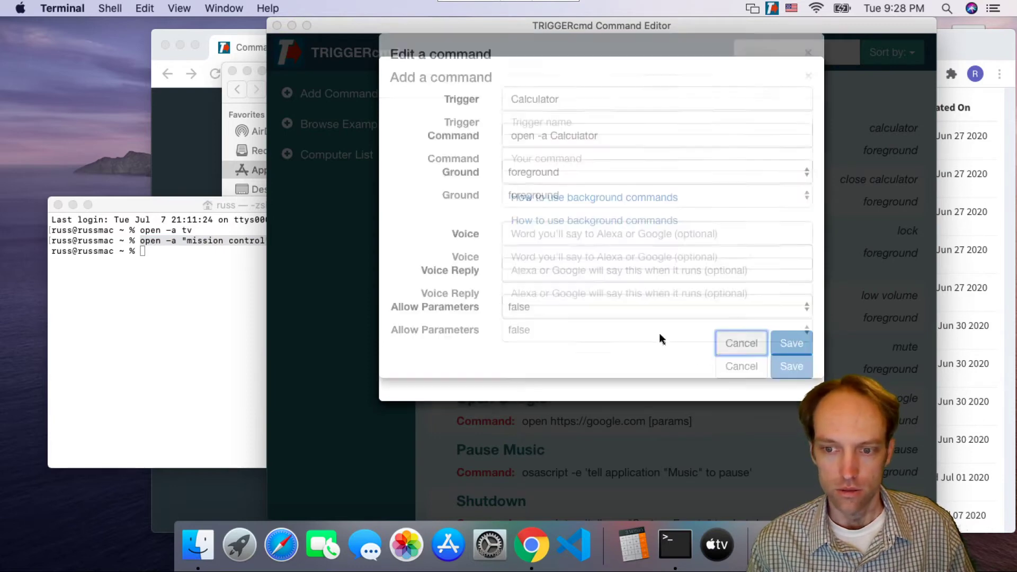
left_click(741, 364)
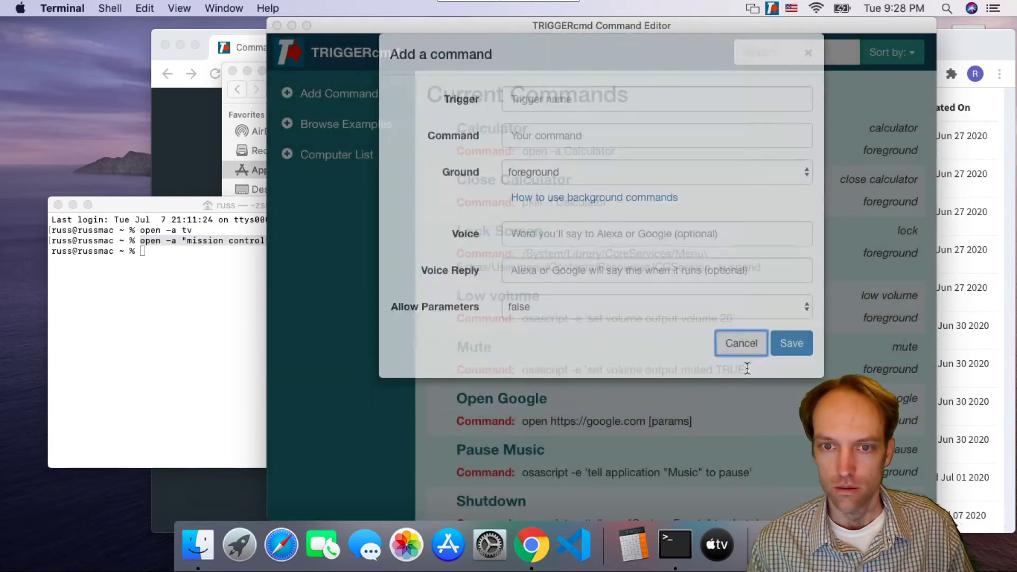
Add a new command running 'open -a "mission control"' with trigger name 'Mission'
left_click(339, 95)
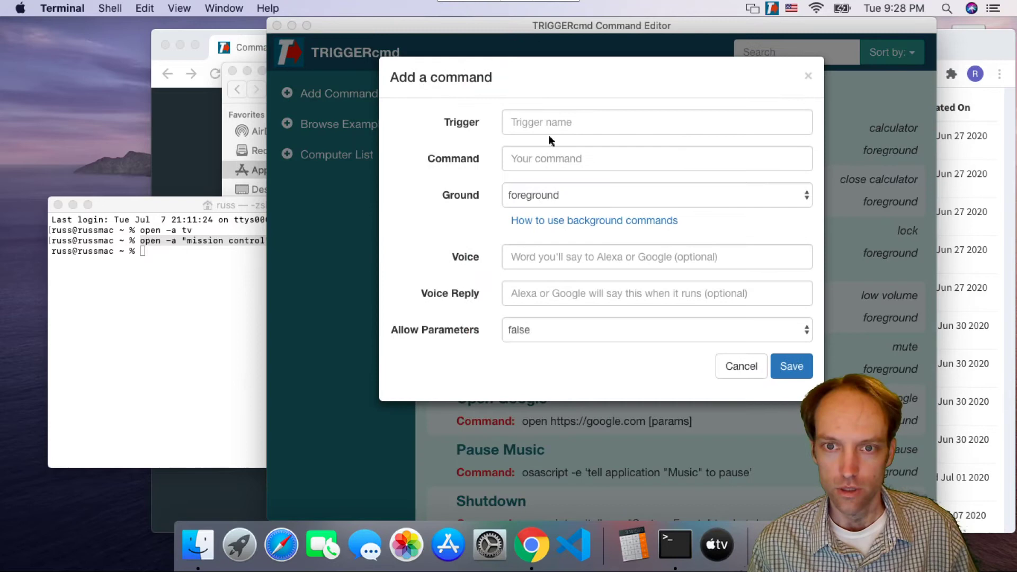
left_click(549, 154)
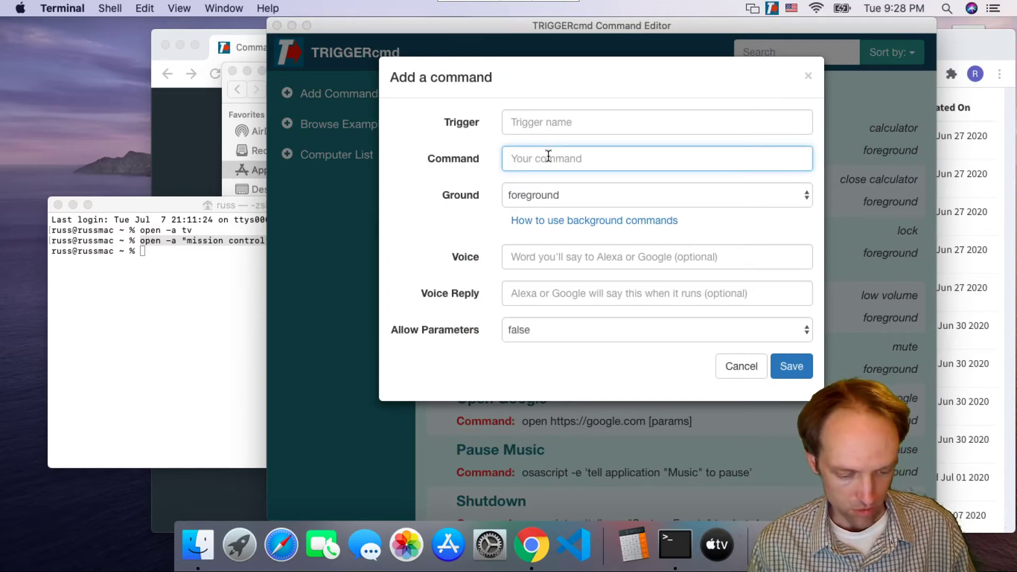
key("super+v")
left_click(592, 122)
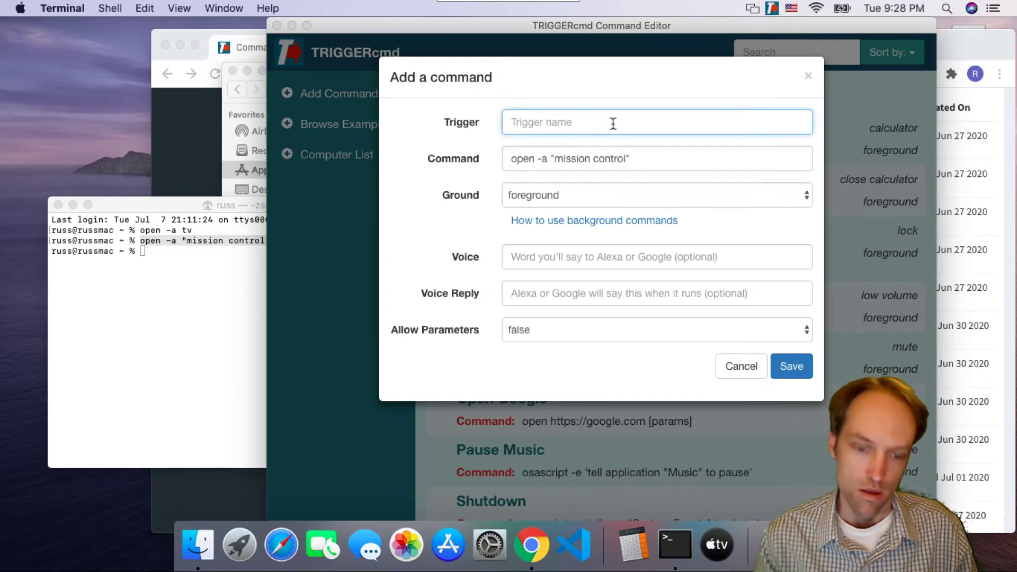
type("Mi9ssion")
key("BackSpace")
key("BackSpace")
key("BackSpace")
key("BackSpace")
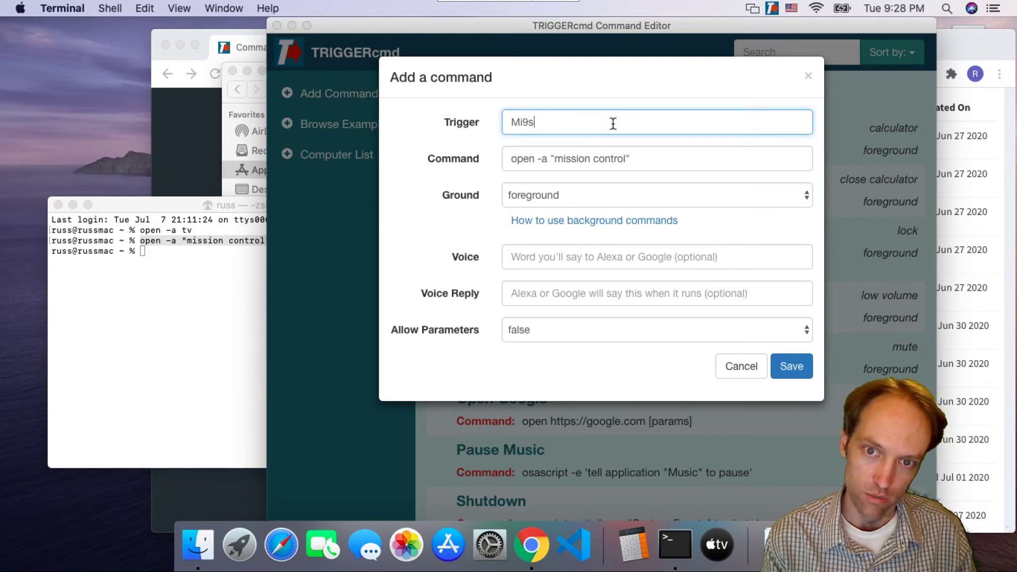
key("BackSpace")
key("BackSpace")
type("ssion")
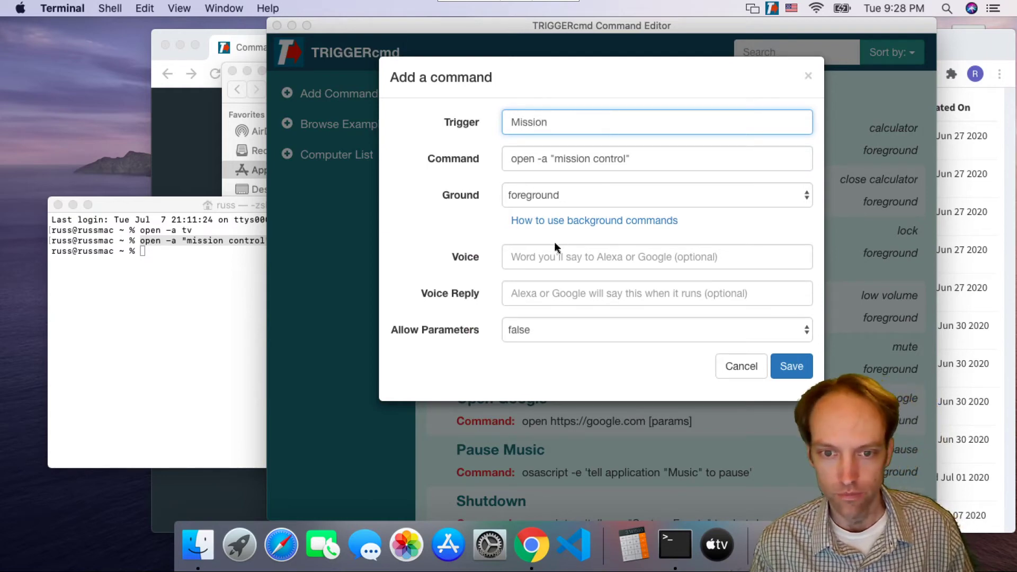
Set voice reply 'mission', extend the trigger name to 'Mission Control', and save
left_click(518, 295)
type("mni")
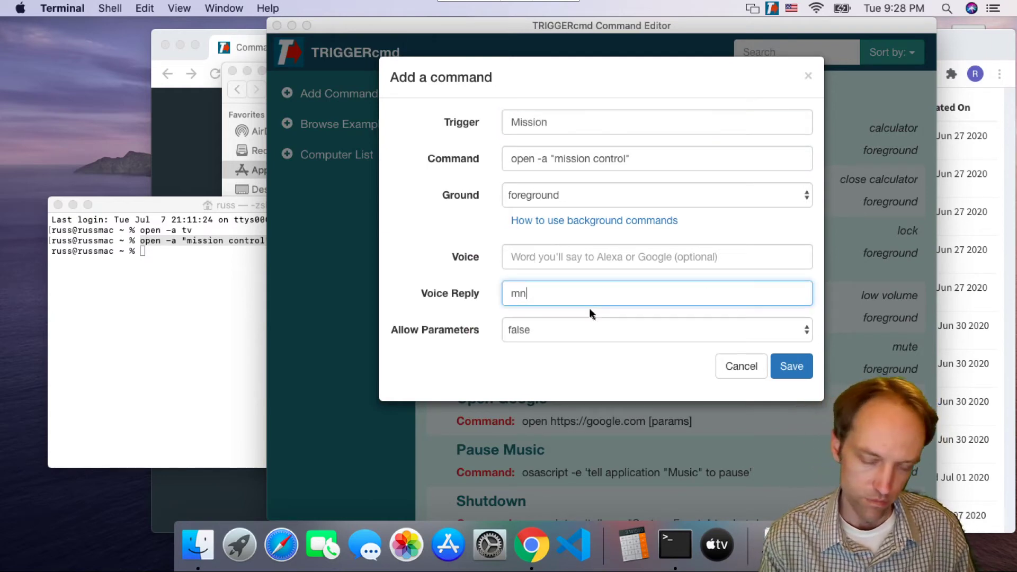
key("BackSpace")
key("BackSpace")
type("ission")
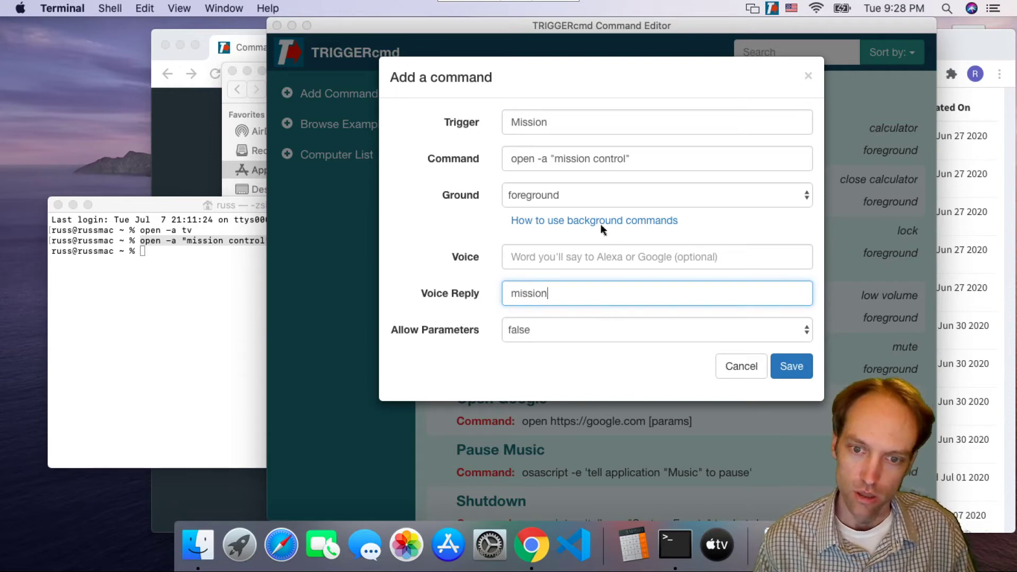
left_click(606, 122)
type("Copntro")
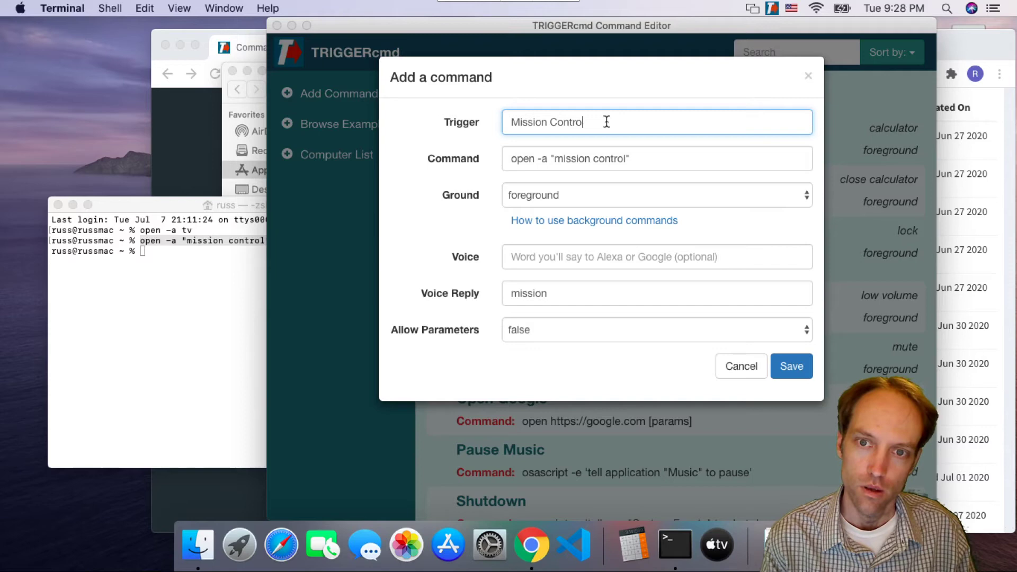
type("l")
left_click(788, 368)
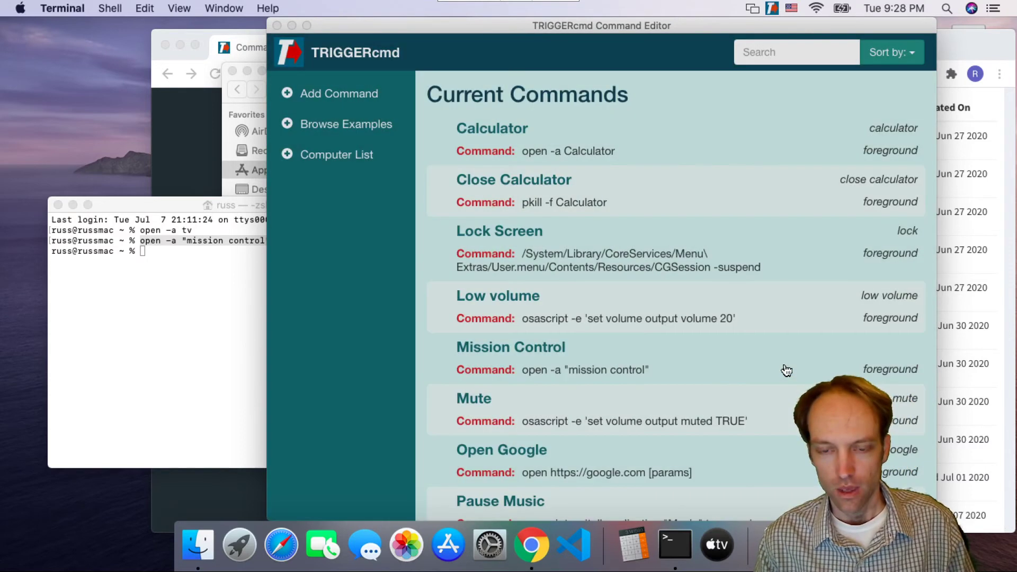
Scroll the command list and reopen the Mission Control command for editing
mouse_move(593, 325)
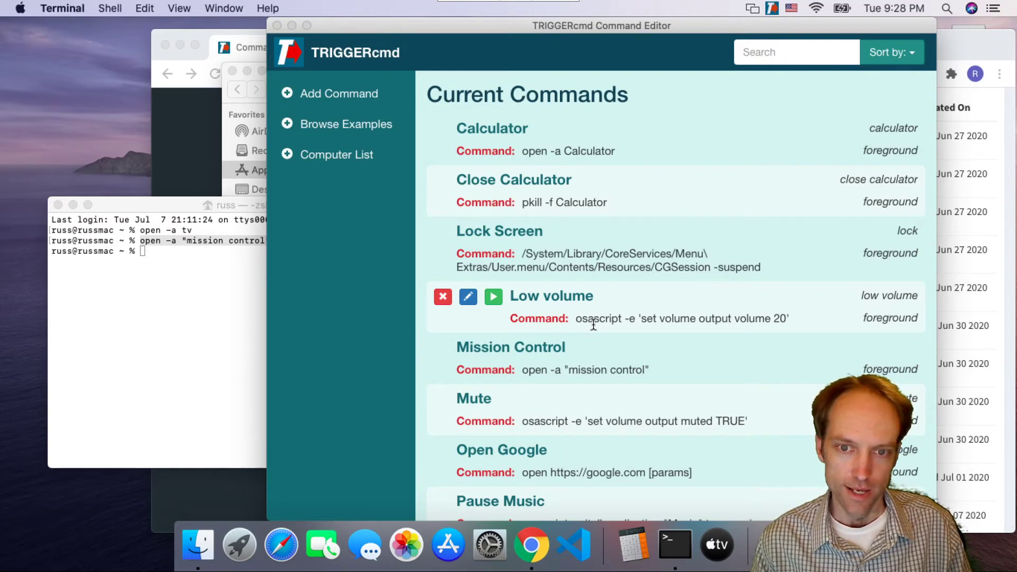
scroll(593, 325, "down", 5)
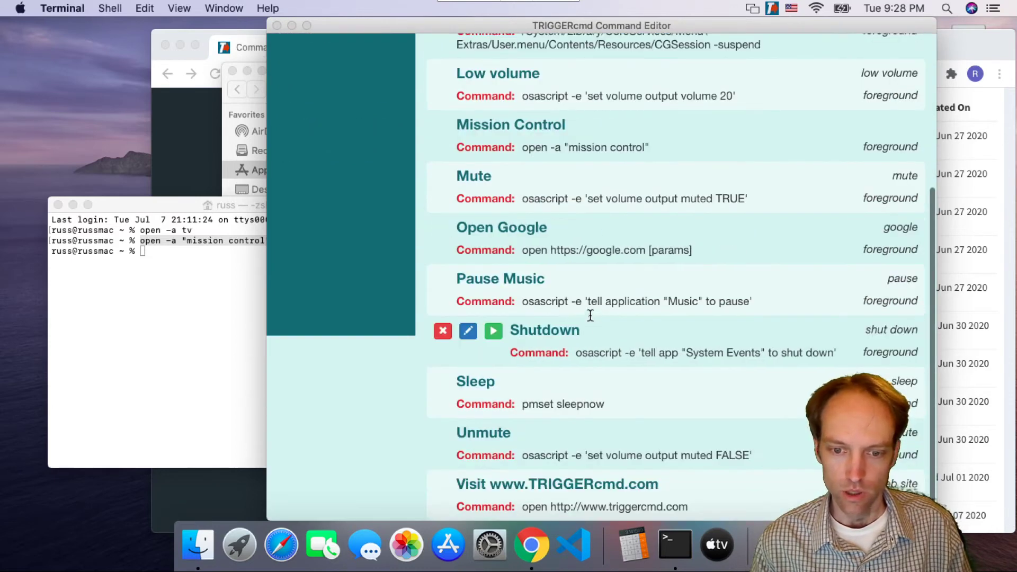
mouse_move(626, 259)
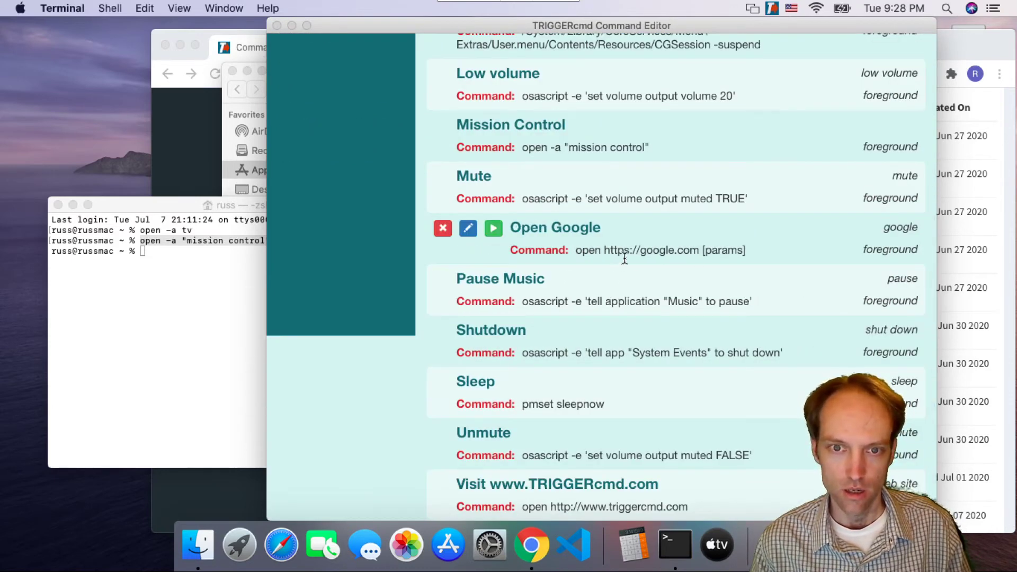
mouse_move(563, 143)
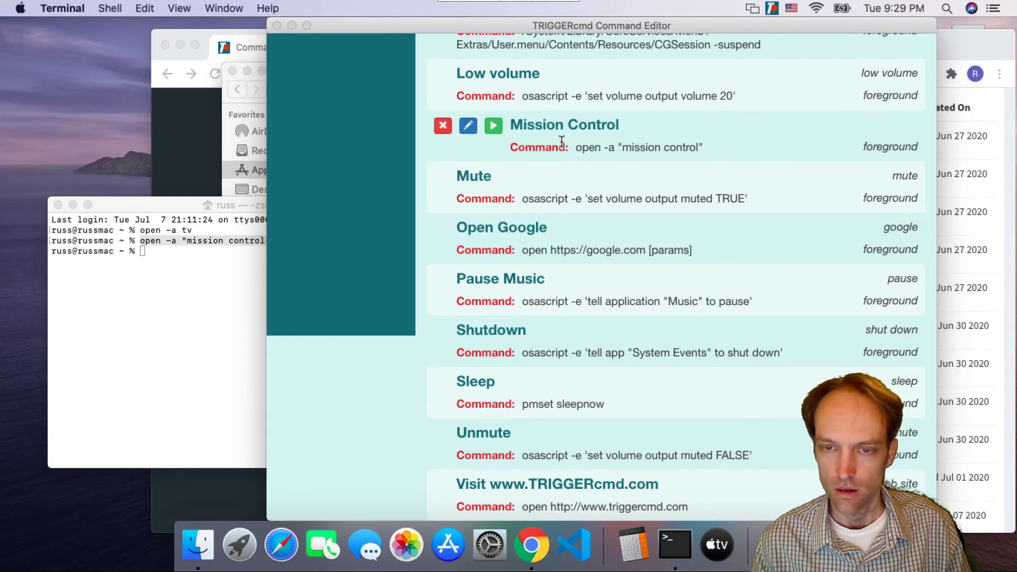
left_click(469, 127)
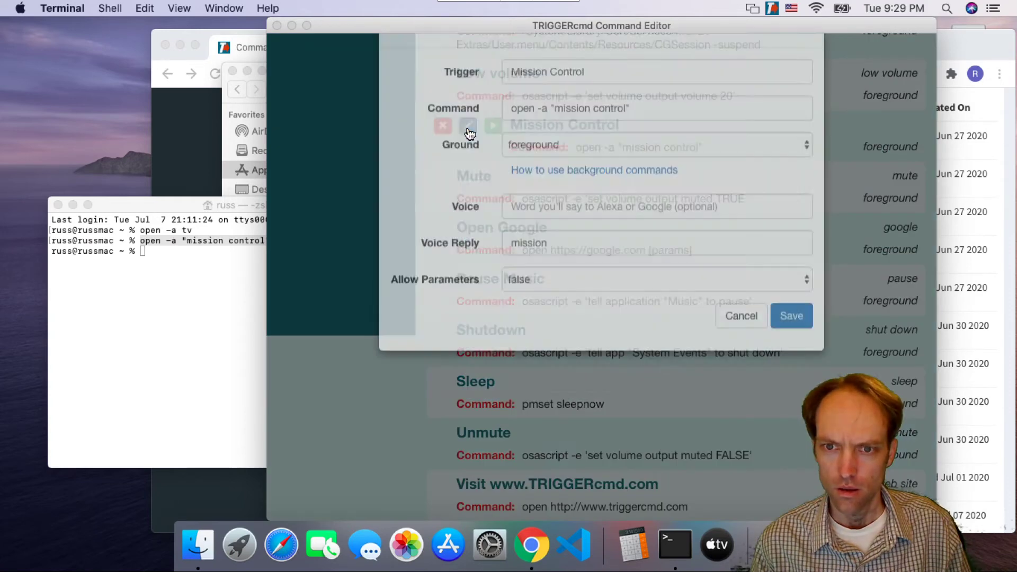
Replace the voice reply with 'running mission control', set voice word 'mission', and save
left_click(563, 293)
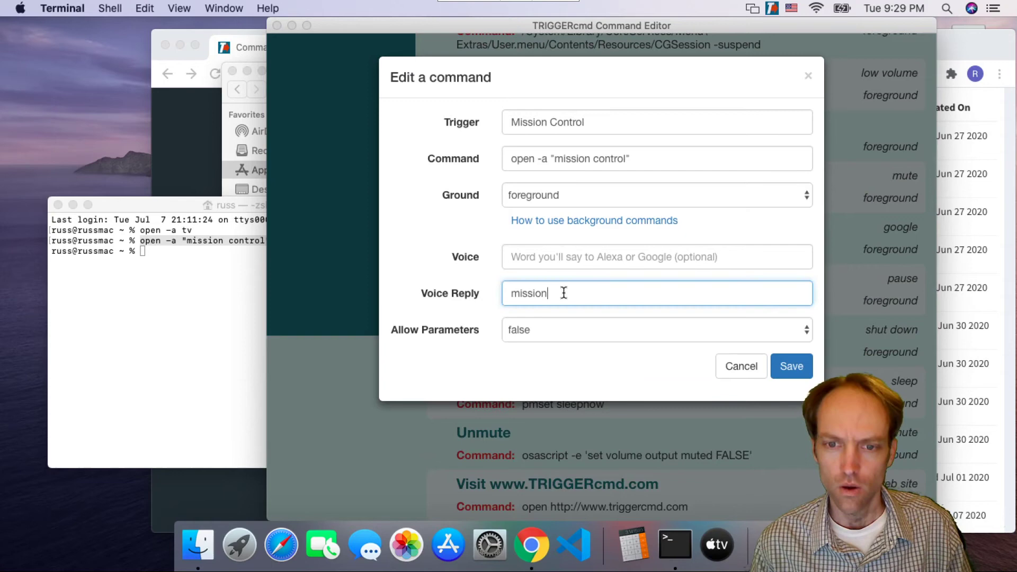
left_click_drag(563, 293, 503, 293)
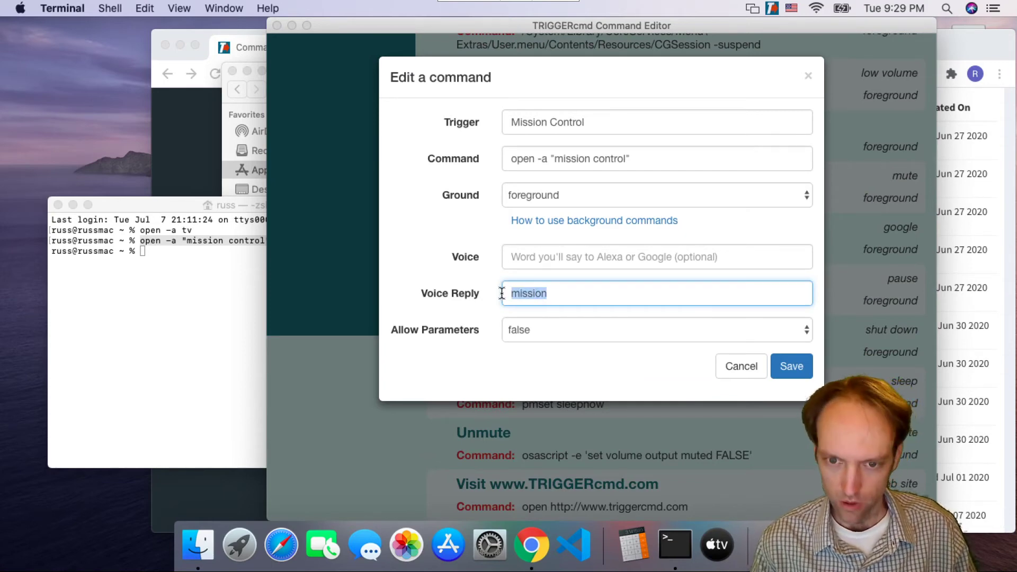
key("BackSpace")
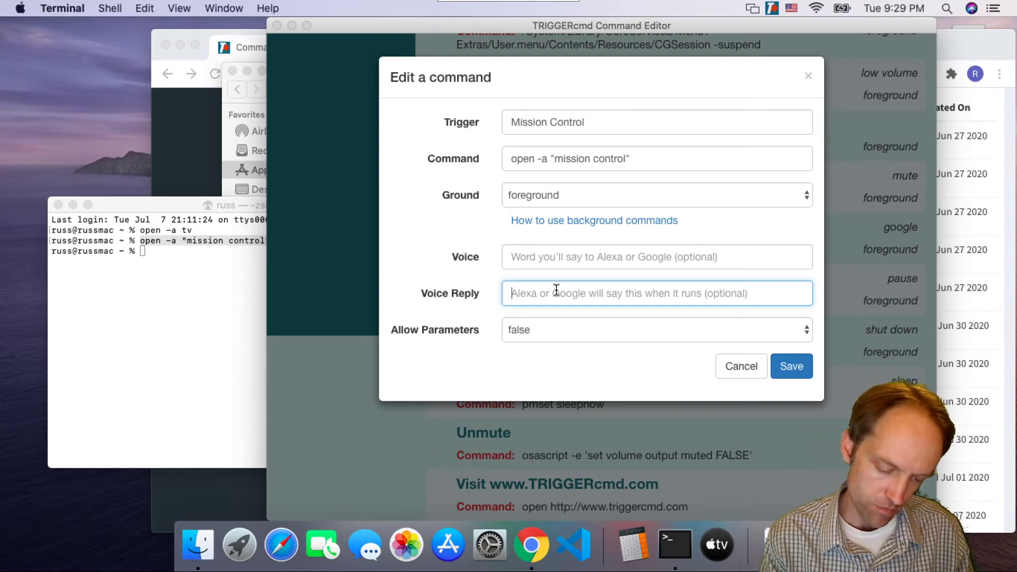
type("running mission c")
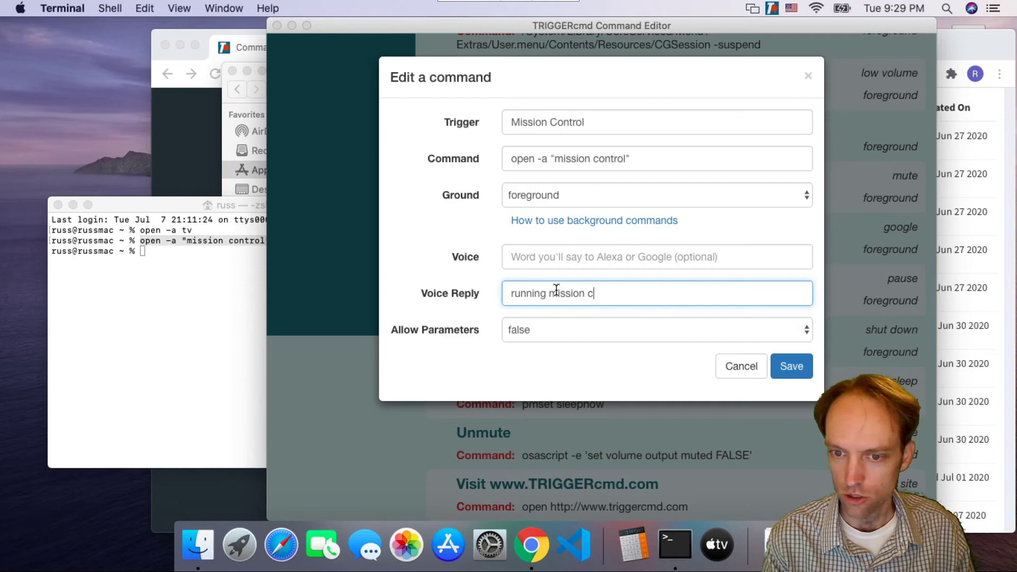
type("ontrol")
left_click(583, 260)
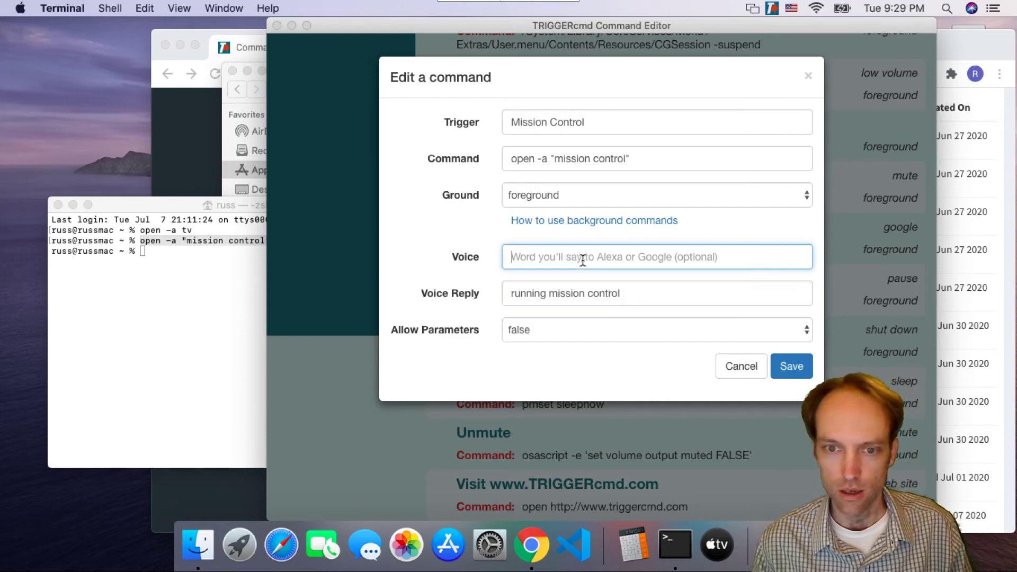
type("mission")
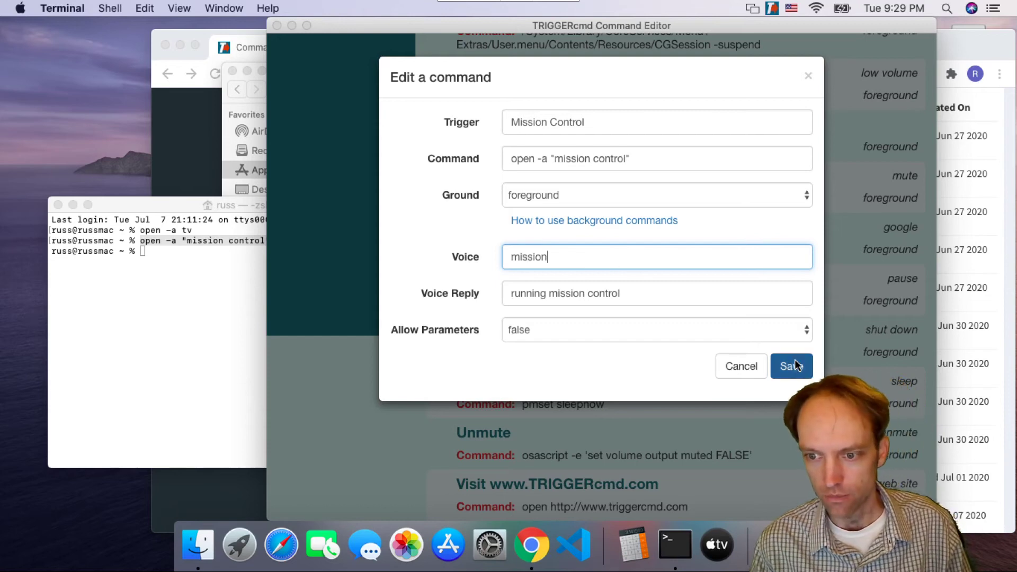
left_click(791, 364)
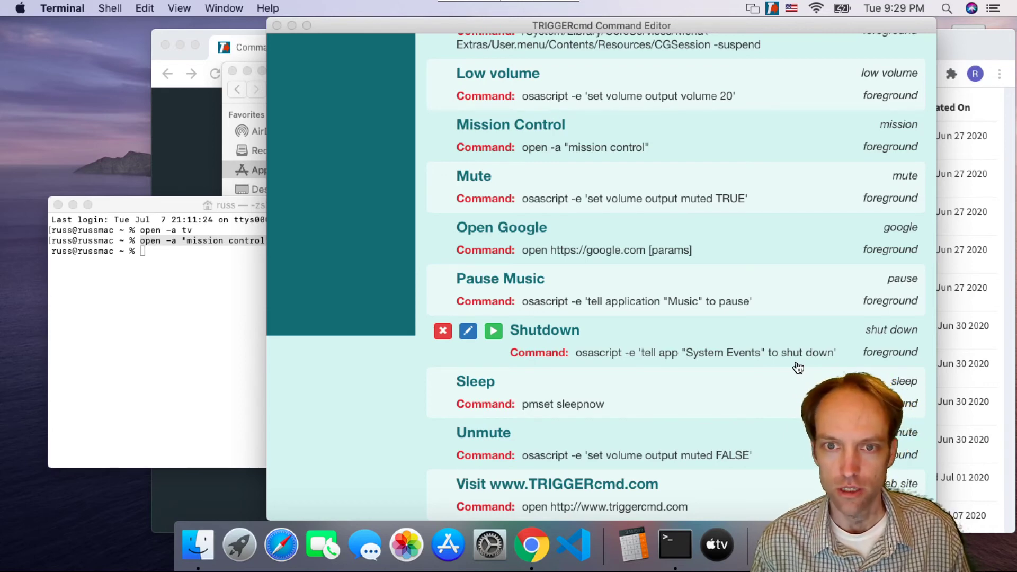
Show Mission Control with Ctrl+Up, then bring Chrome's TRIGGERcmd command list forward
key("ctrl+Up")
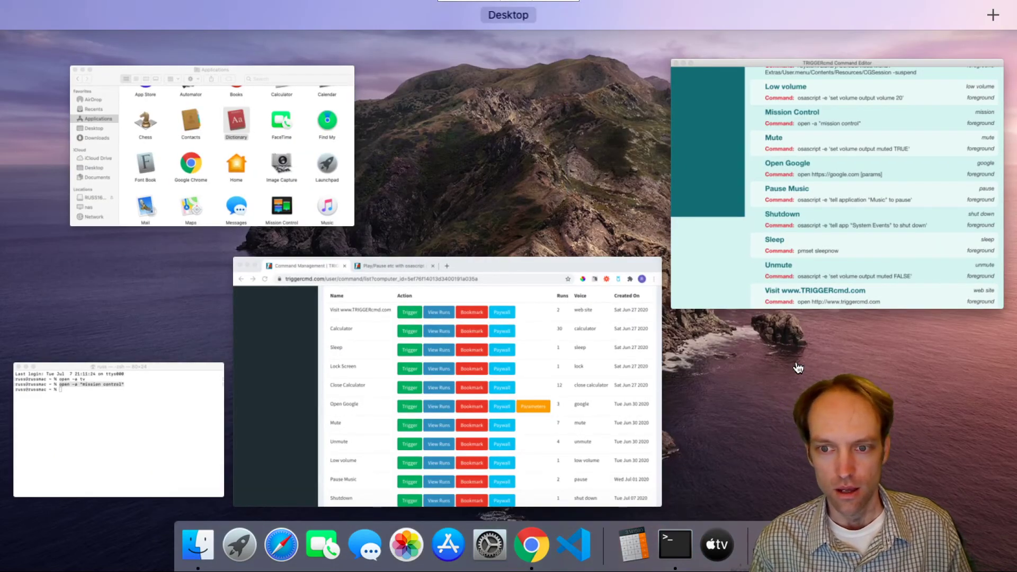
left_click(296, 343)
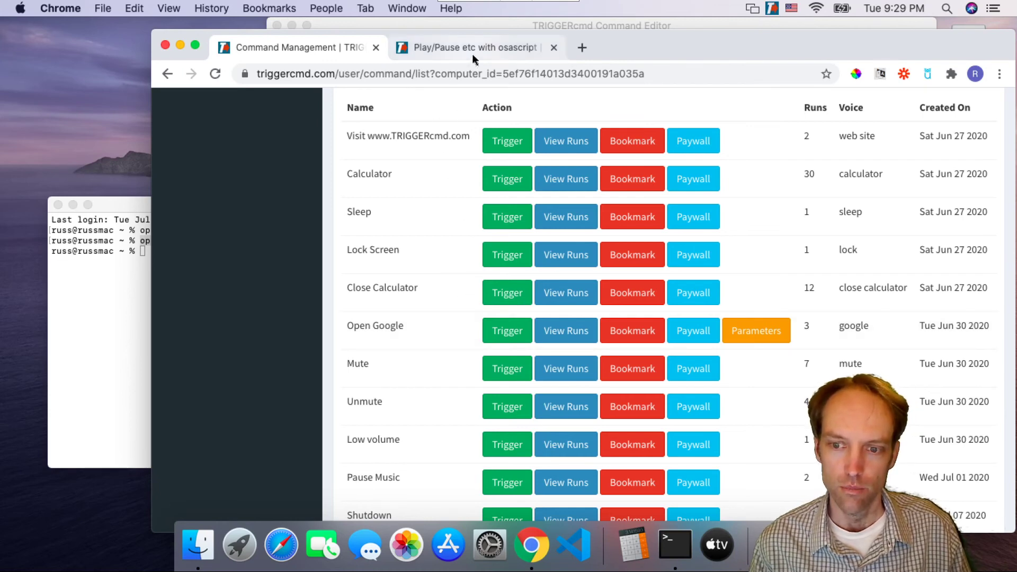
Select the whole open -a "mission control" line in Terminal, then reopen the TRIGGERcmd Command Editor
left_click(675, 560)
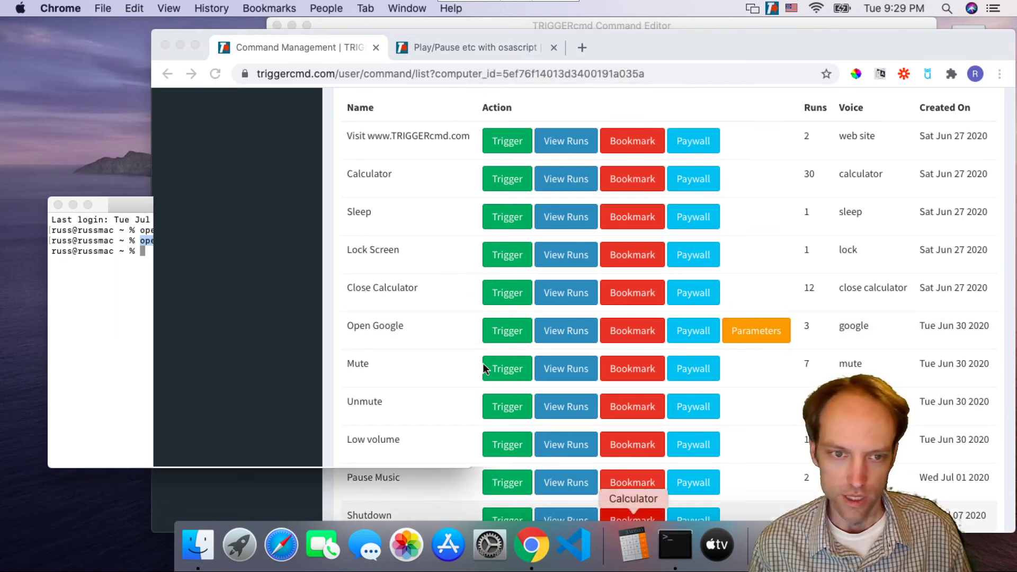
left_click(202, 280)
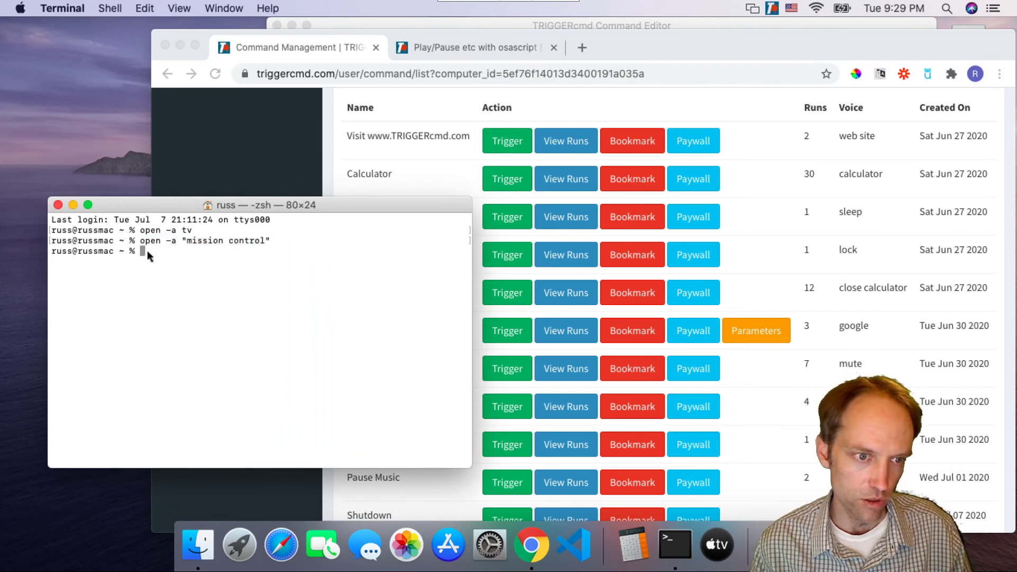
left_click_drag(183, 241, 295, 243)
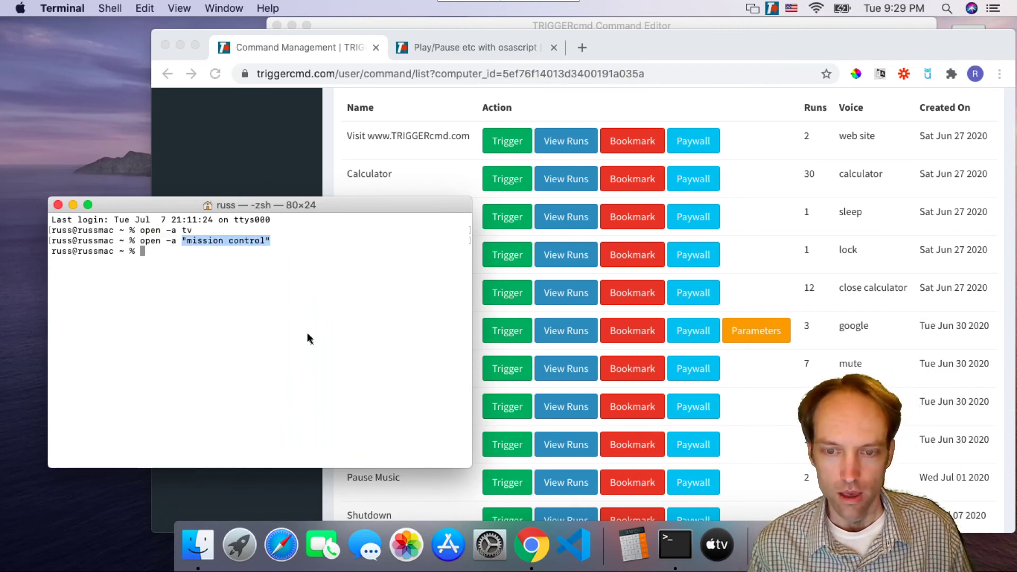
left_click(141, 241, "shift")
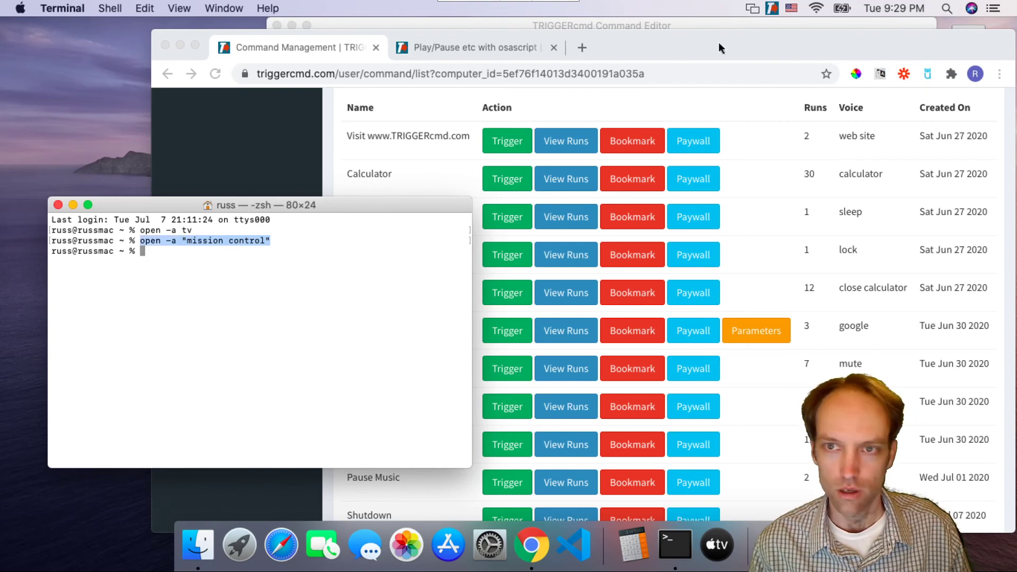
left_click(776, 11)
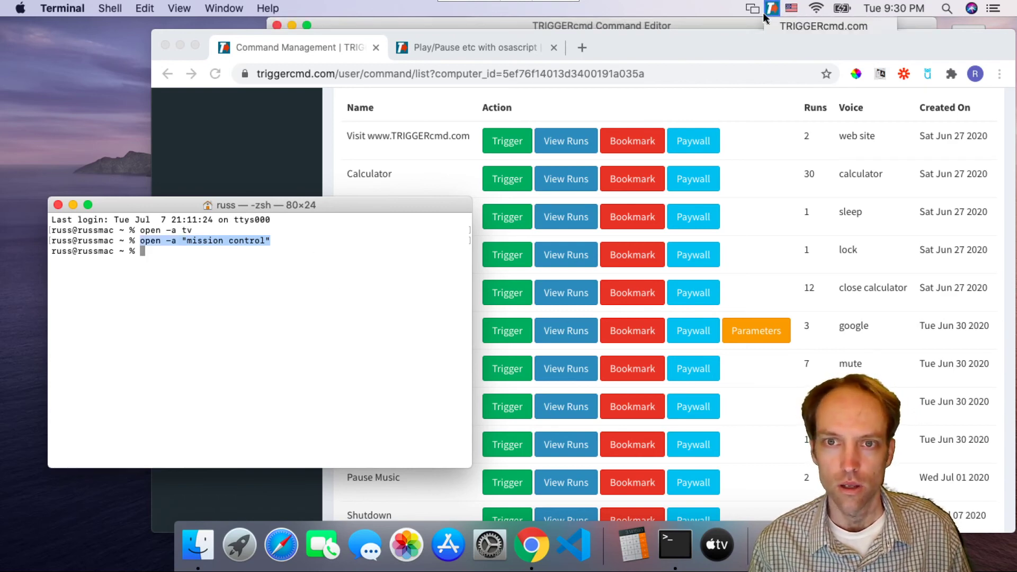
left_click(679, 23)
scroll(404, 264, "up", 5)
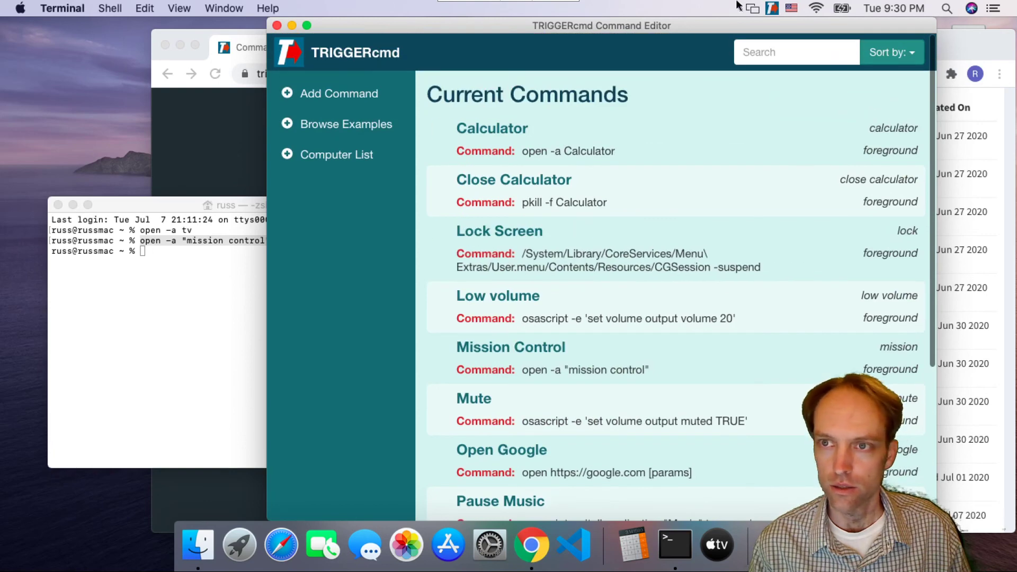
left_click(319, 101)
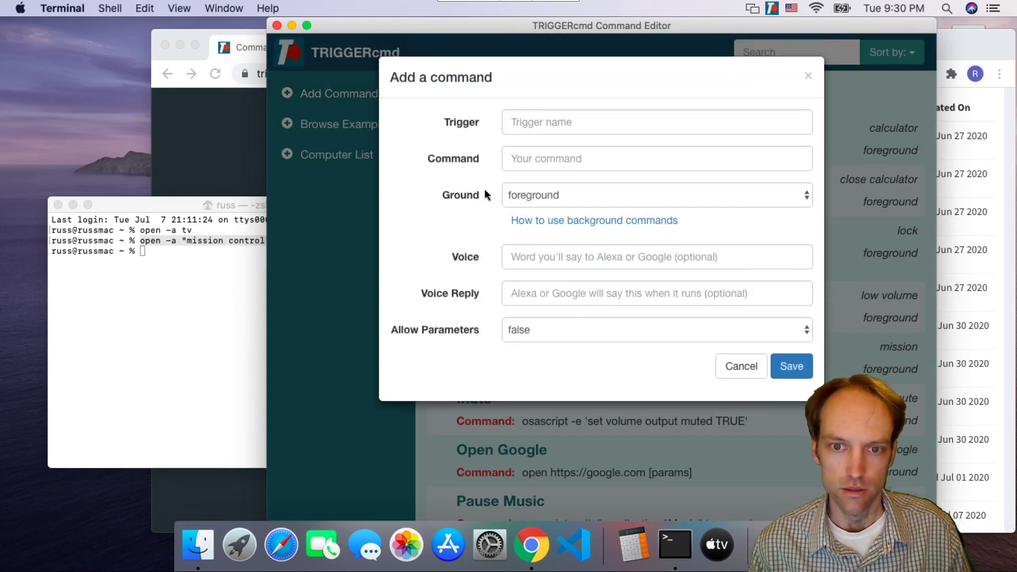
left_click(742, 365)
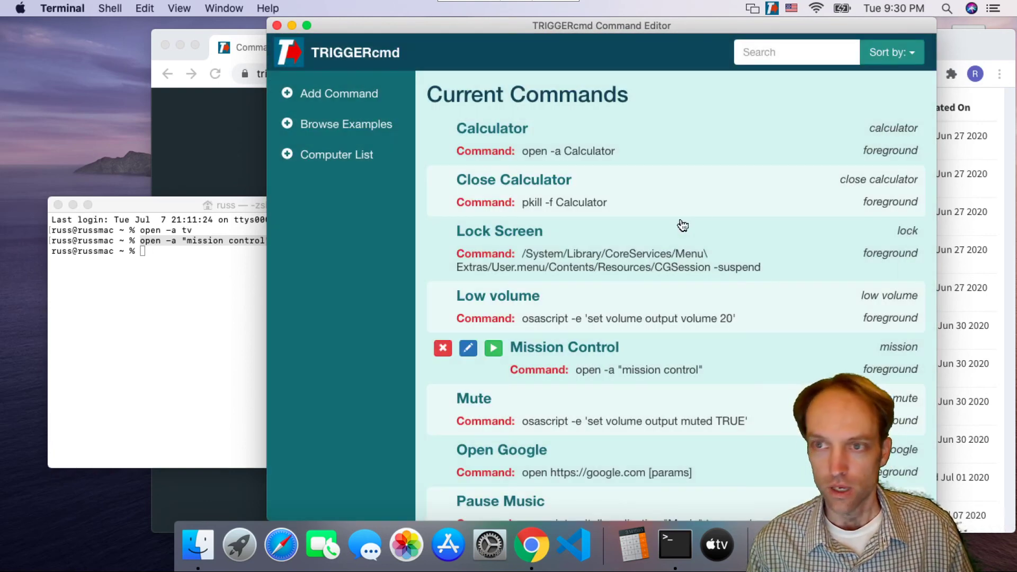